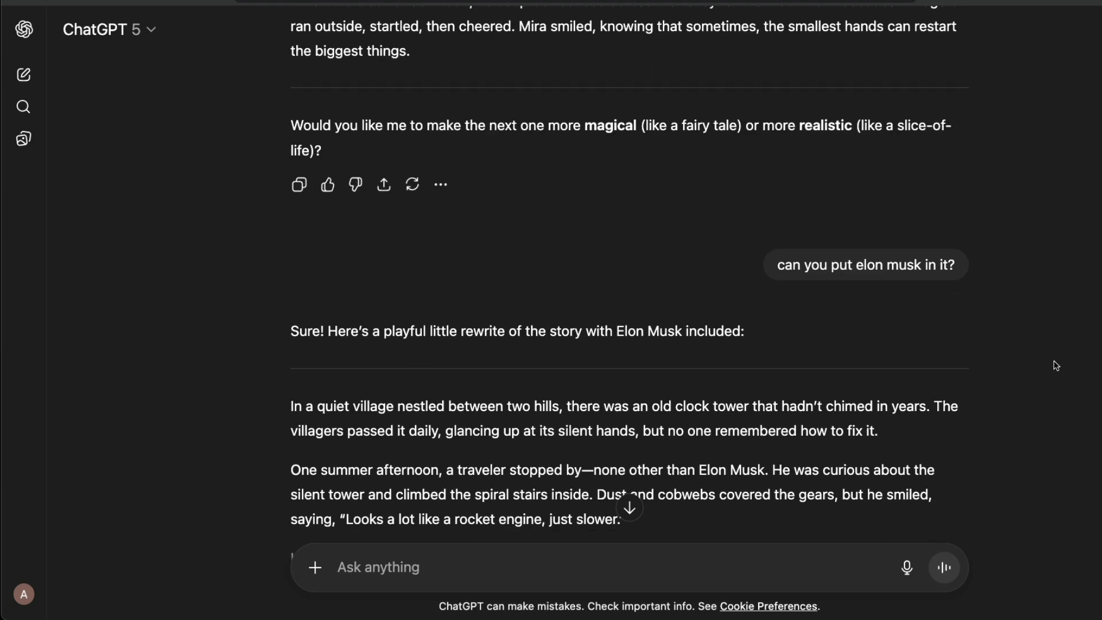
# Branch a new chat from the warrior reply's More actions menu
pyautogui.scroll(-3, 861, 287)
pyautogui.scroll(-2, 833, 331)
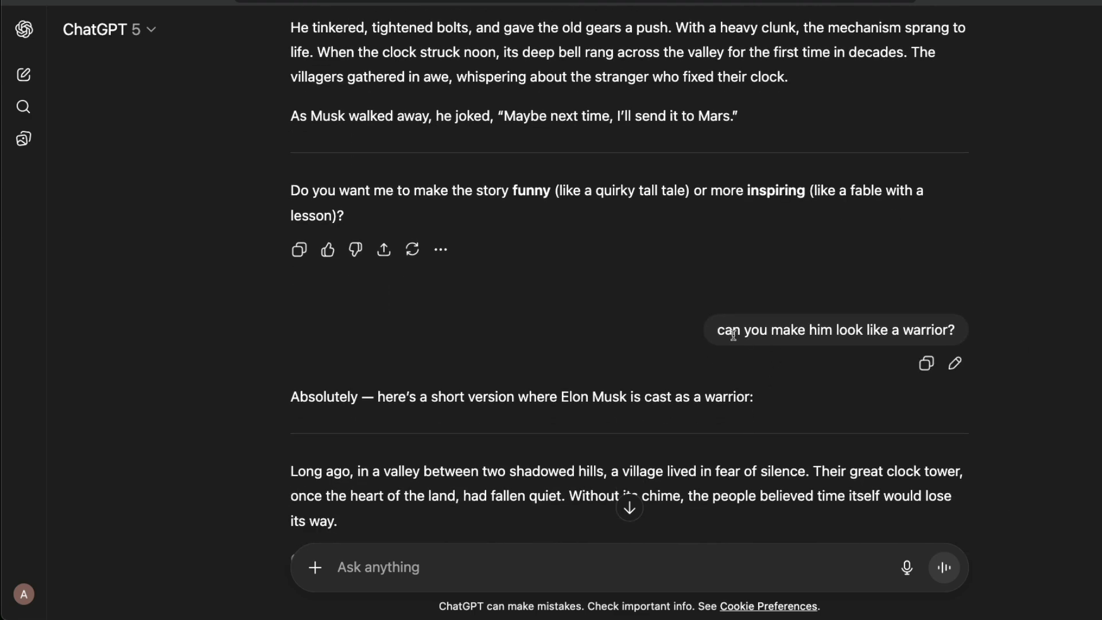
pyautogui.scroll(-5, 976, 361)
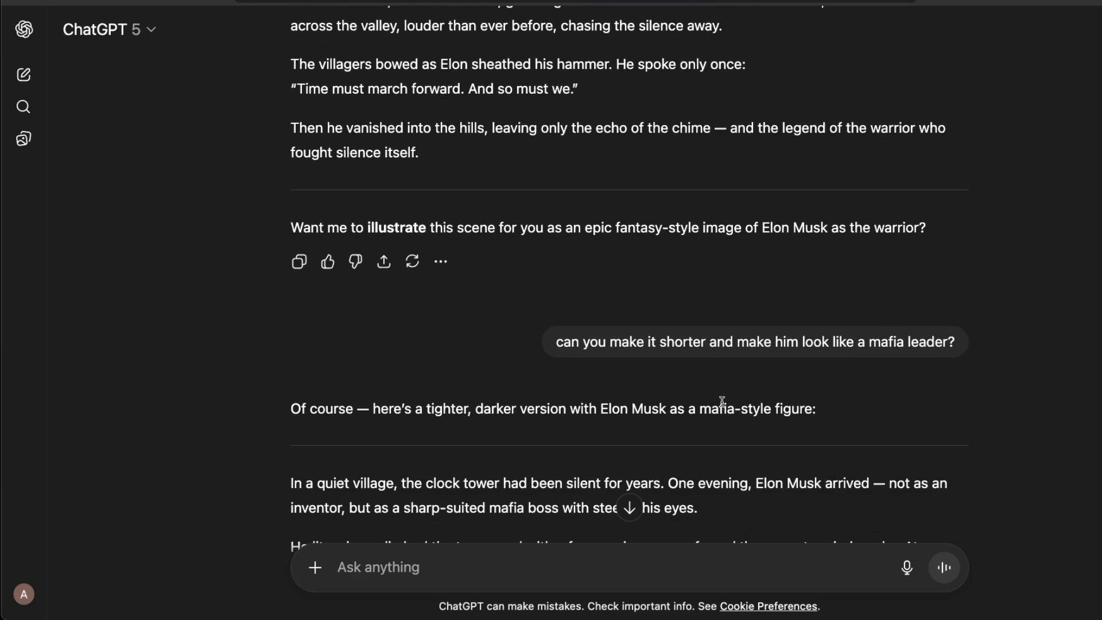
pyautogui.moveTo(798, 382)
pyautogui.scroll(-5, 850, 383)
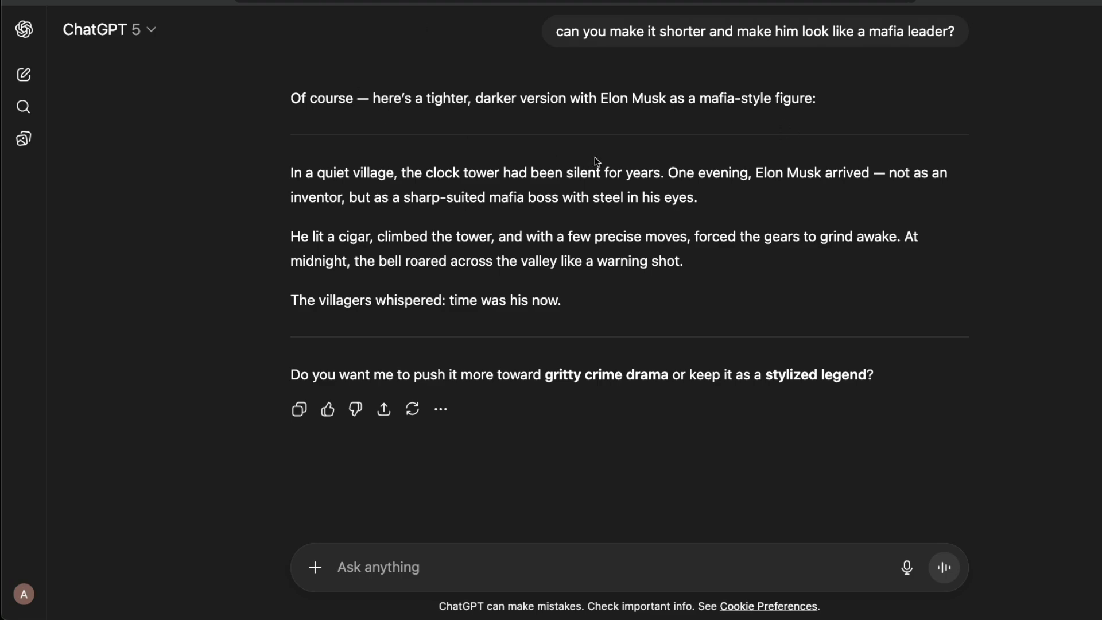
pyautogui.scroll(4, 754, 190)
pyautogui.scroll(6, 754, 189)
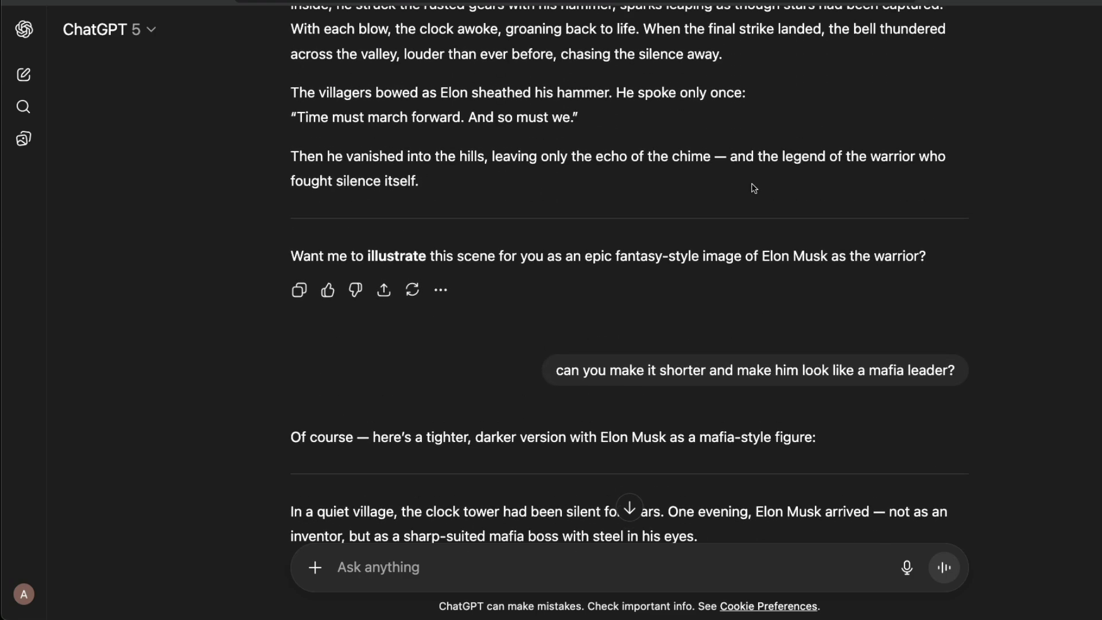
pyautogui.scroll(-5, 754, 190)
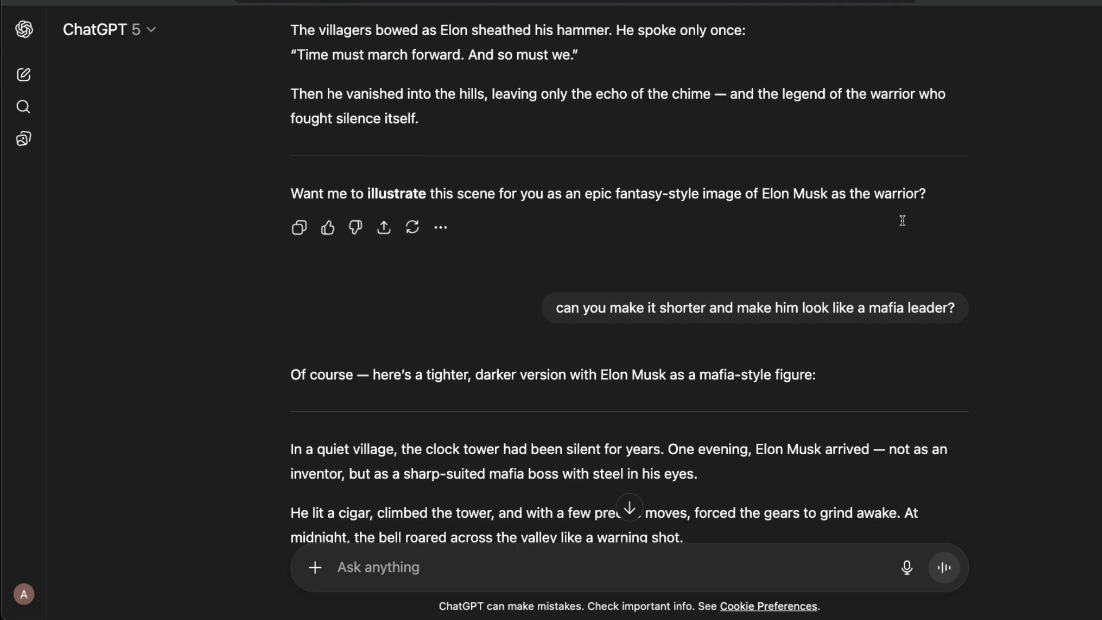
pyautogui.click(440, 230)
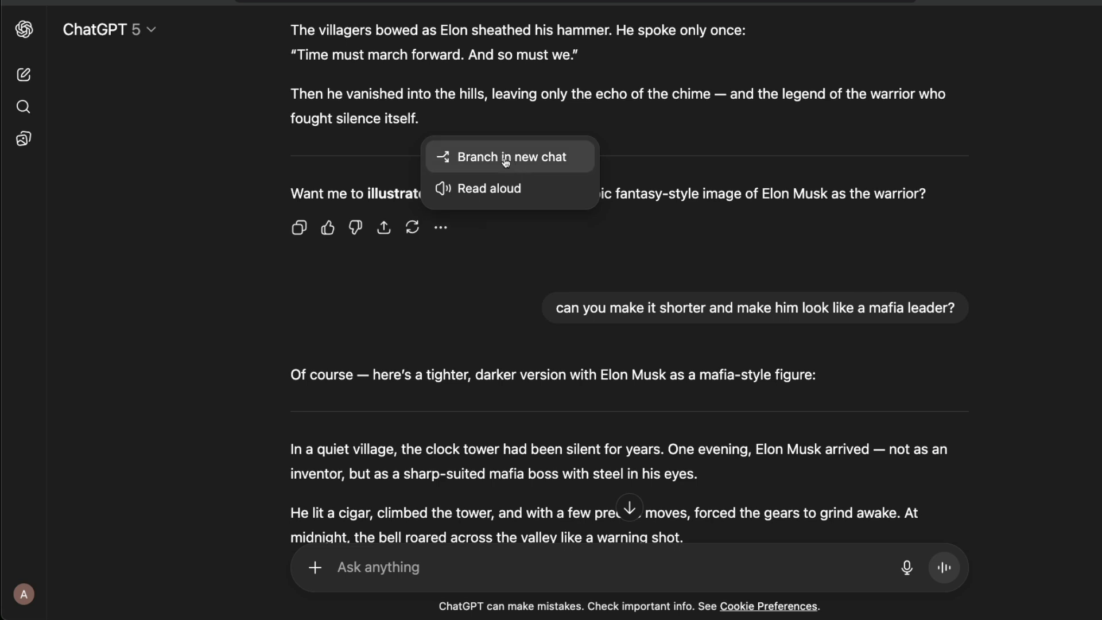
# Highlight the 'Branched from Short story about Mira' divider and the warrior prompt in the new chat
pyautogui.scroll(7, 339, 16)
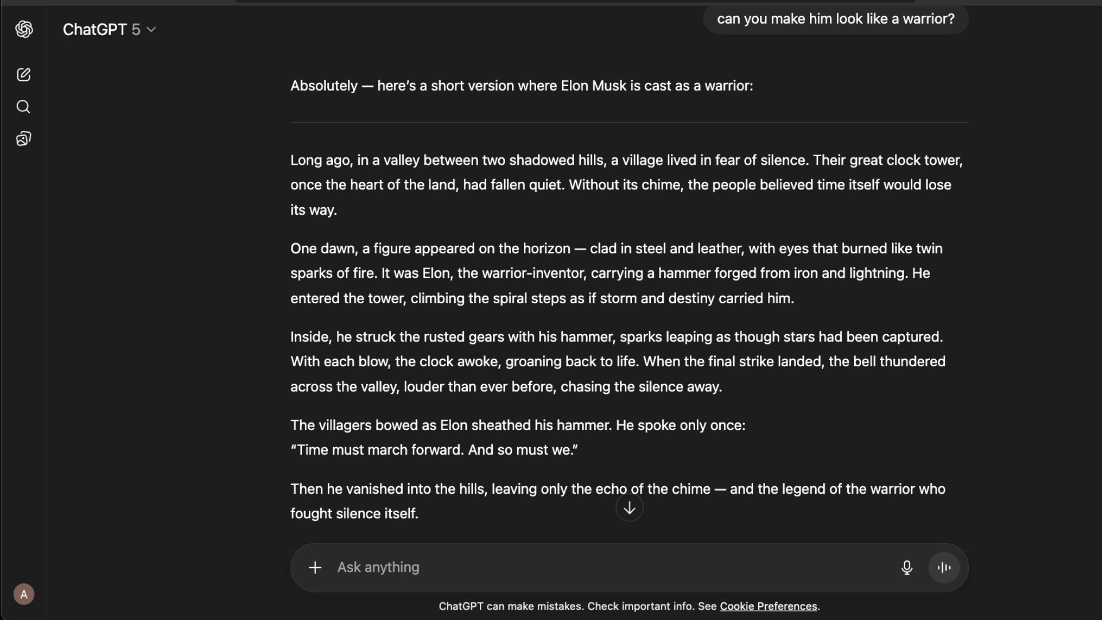
pyautogui.scroll(-4, 733, 199)
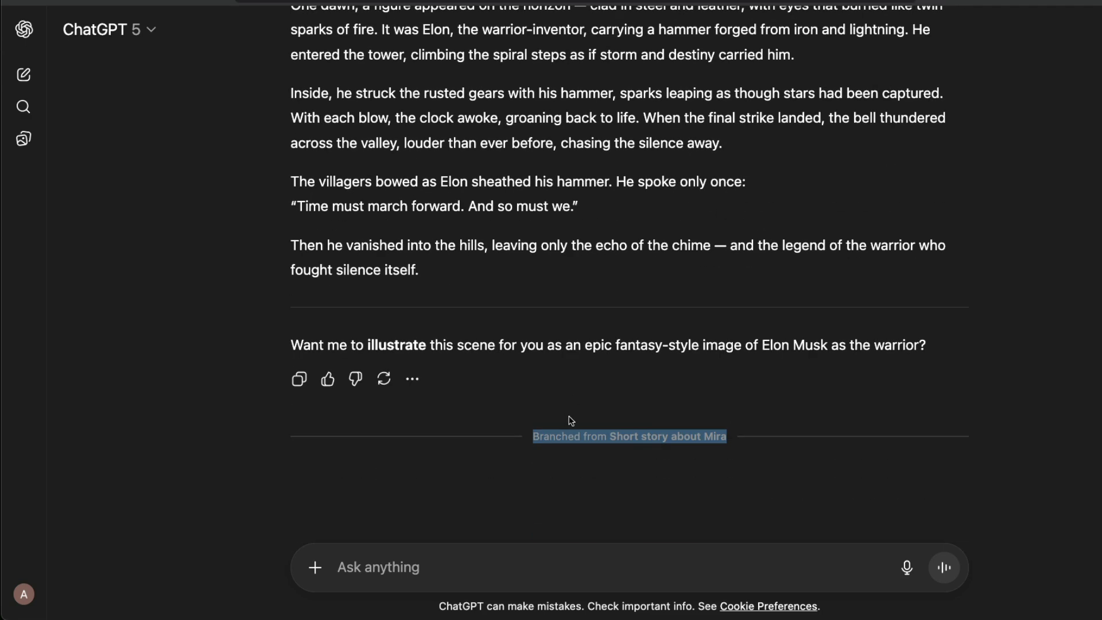
pyautogui.moveTo(530, 437); pyautogui.dragTo(735, 438)
pyautogui.scroll(14, 735, 437)
pyautogui.scroll(-10, 726, 422)
pyautogui.scroll(14, 719, 407)
pyautogui.scroll(-14, 800, 373)
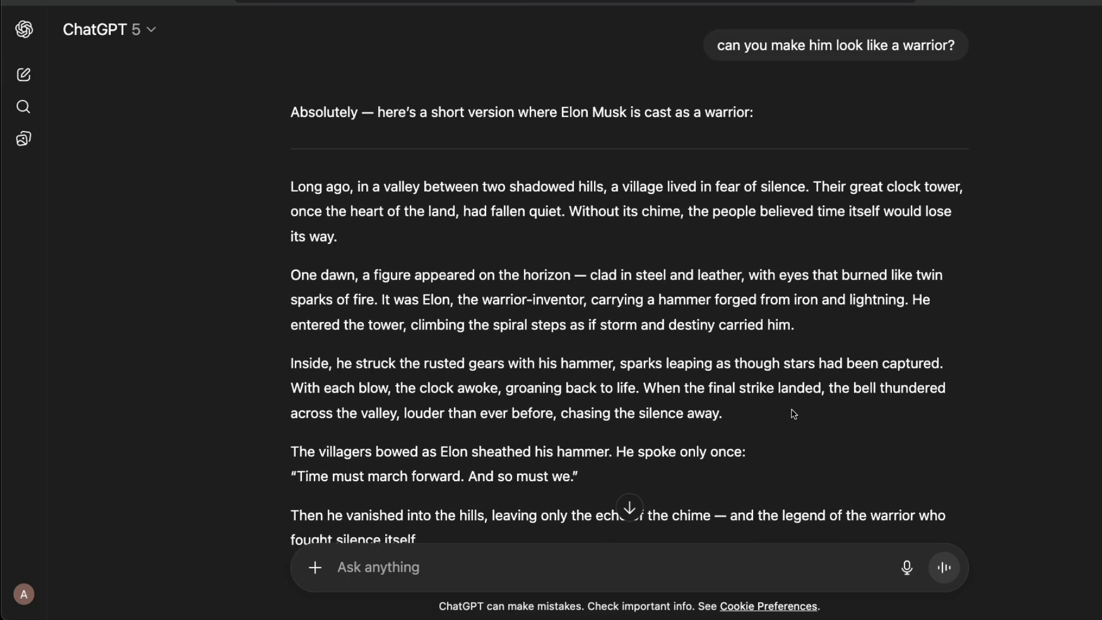
pyautogui.click(792, 440)
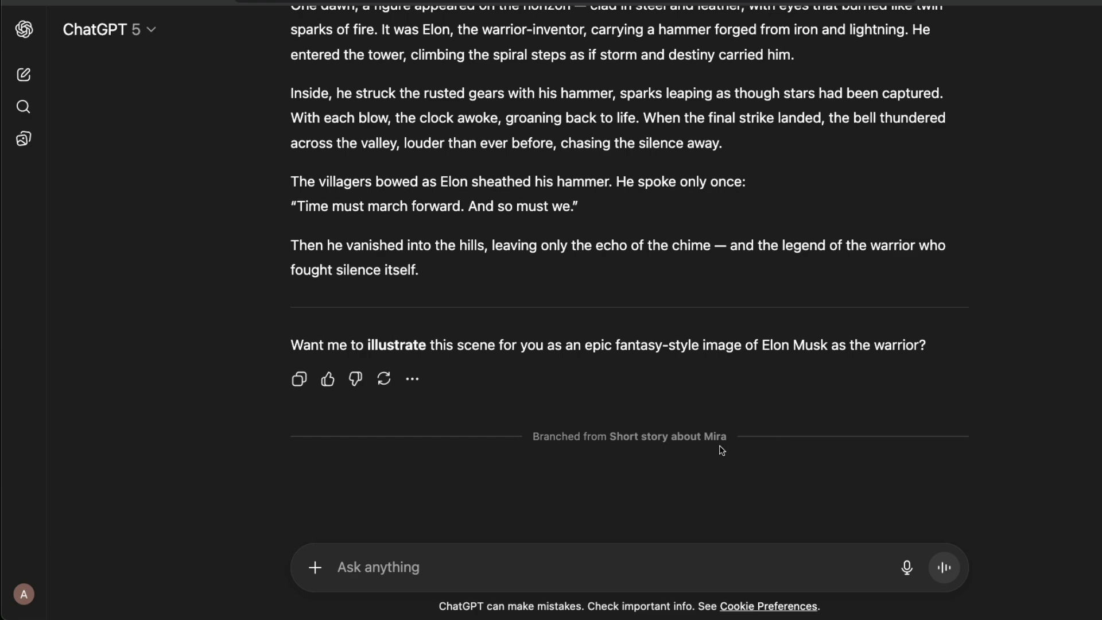
pyautogui.scroll(7, 720, 445)
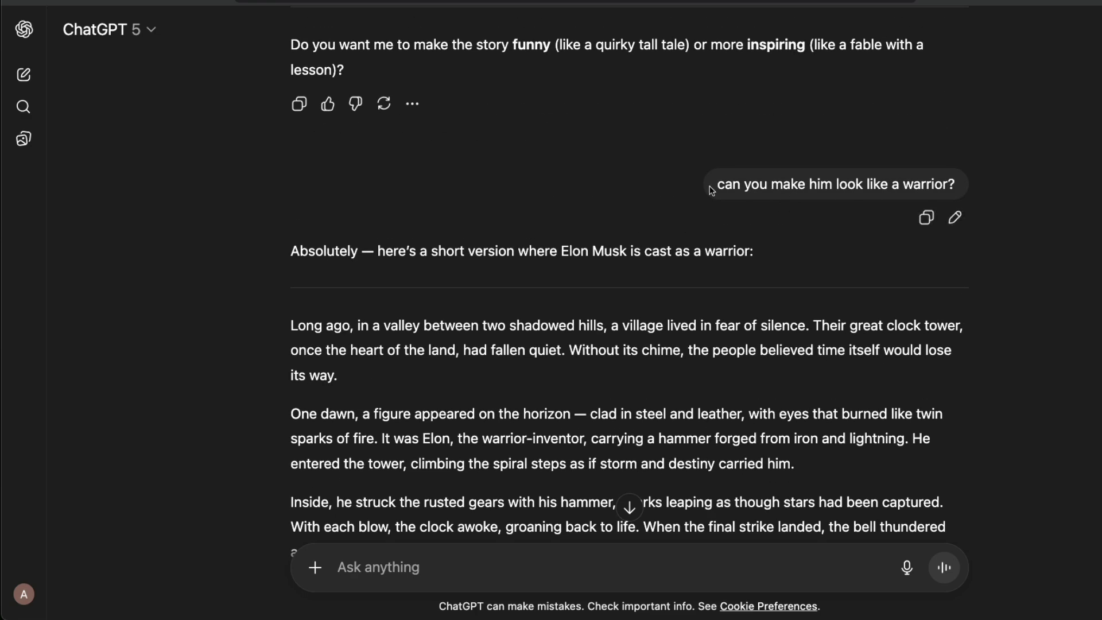
pyautogui.moveTo(714, 184); pyautogui.dragTo(959, 192)
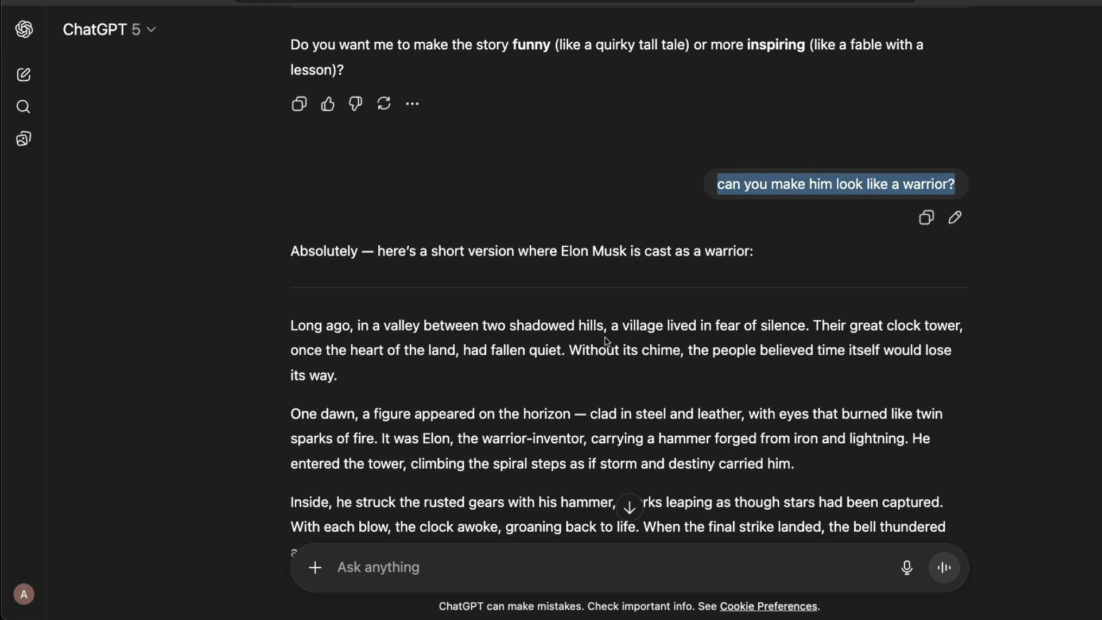
pyautogui.scroll(-7, 605, 337)
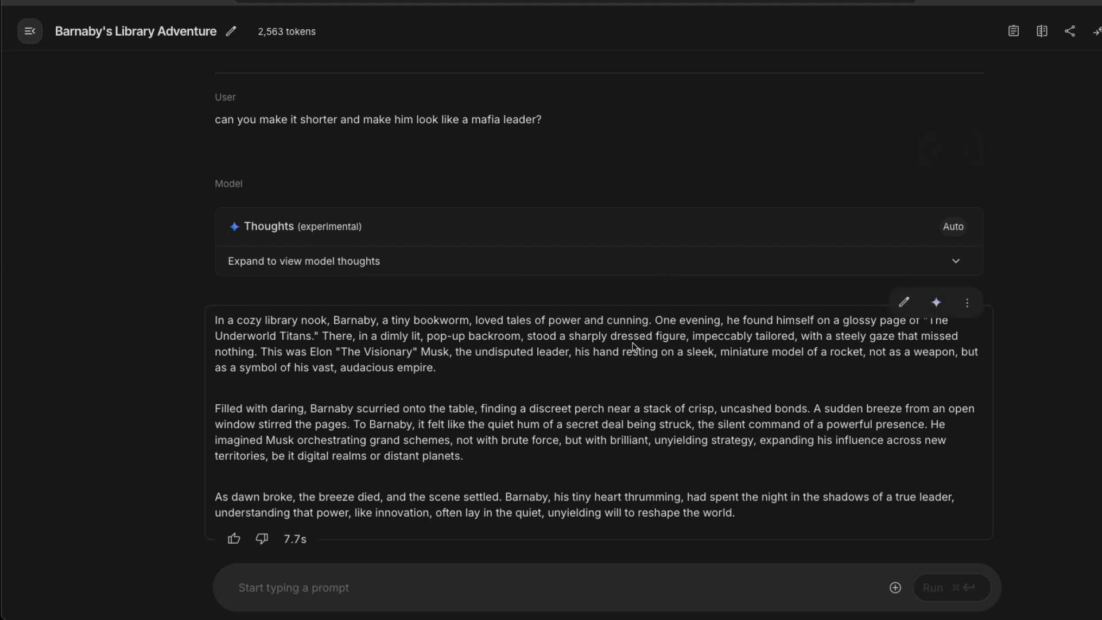
# Use 'Branch from here' on the warrior model turn to create 'Branch of Barnaby's Library Adventure'
pyautogui.scroll(4, 634, 346)
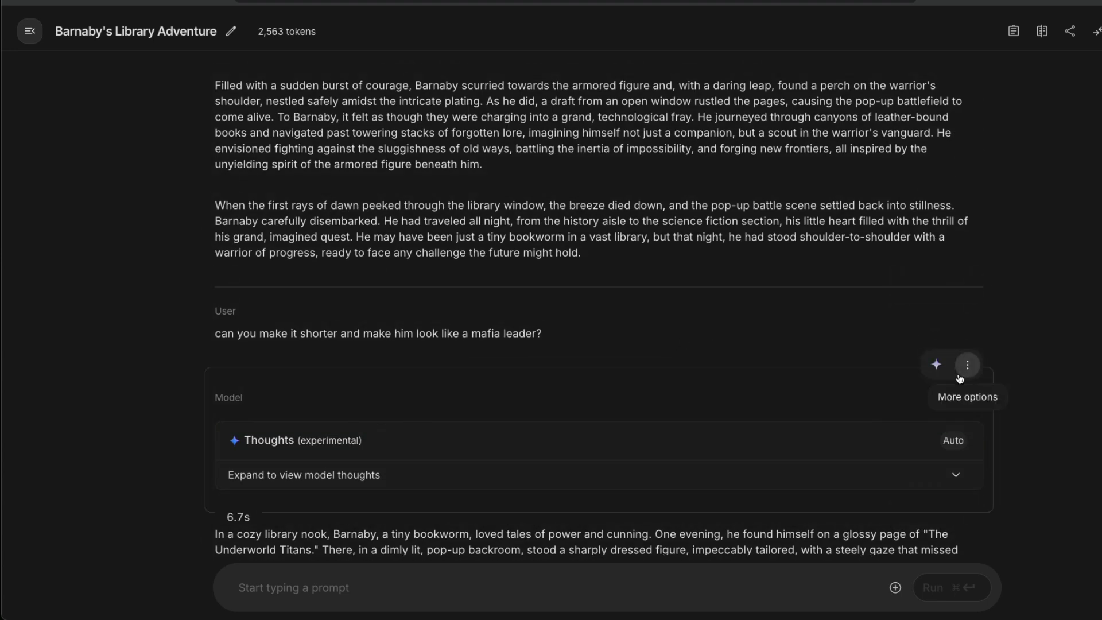
pyautogui.scroll(-4, 727, 260)
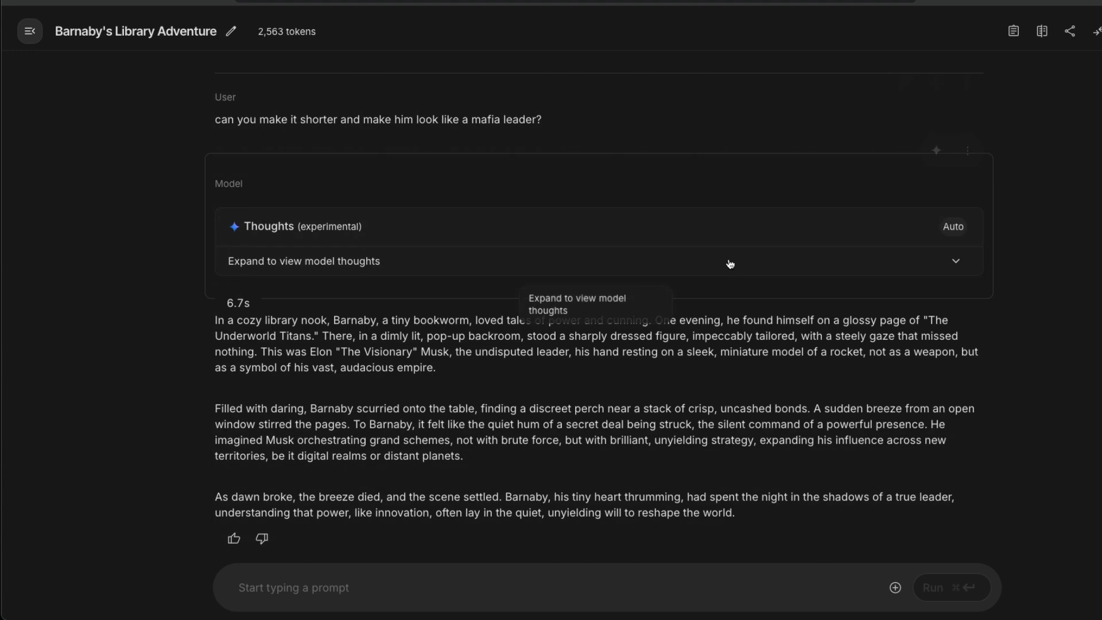
pyautogui.scroll(6, 609, 207)
pyautogui.scroll(5, 610, 208)
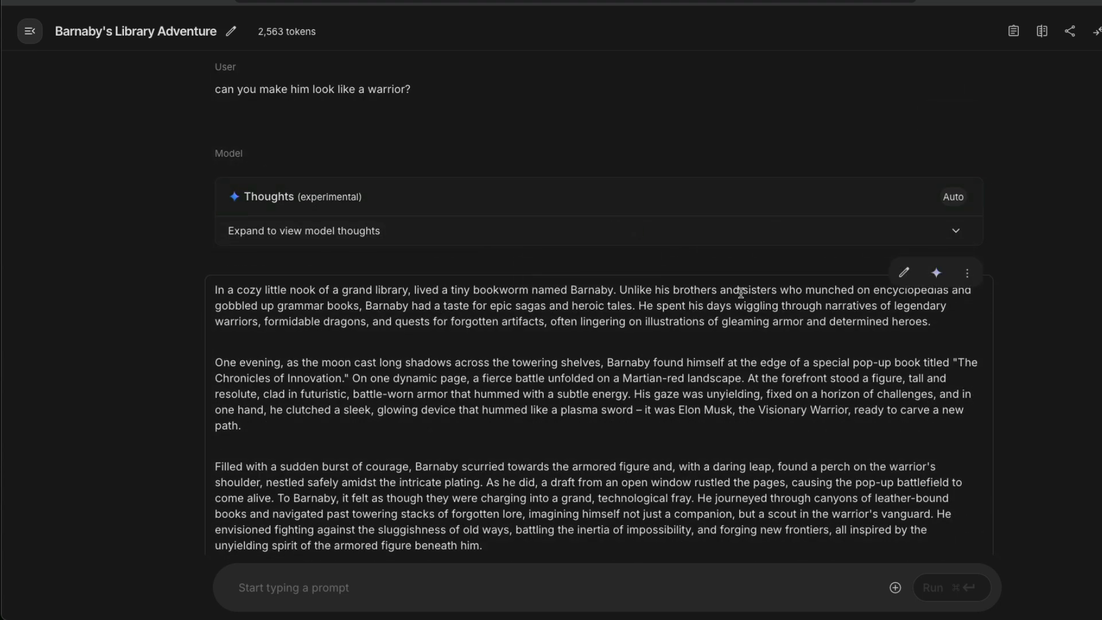
pyautogui.click(967, 127)
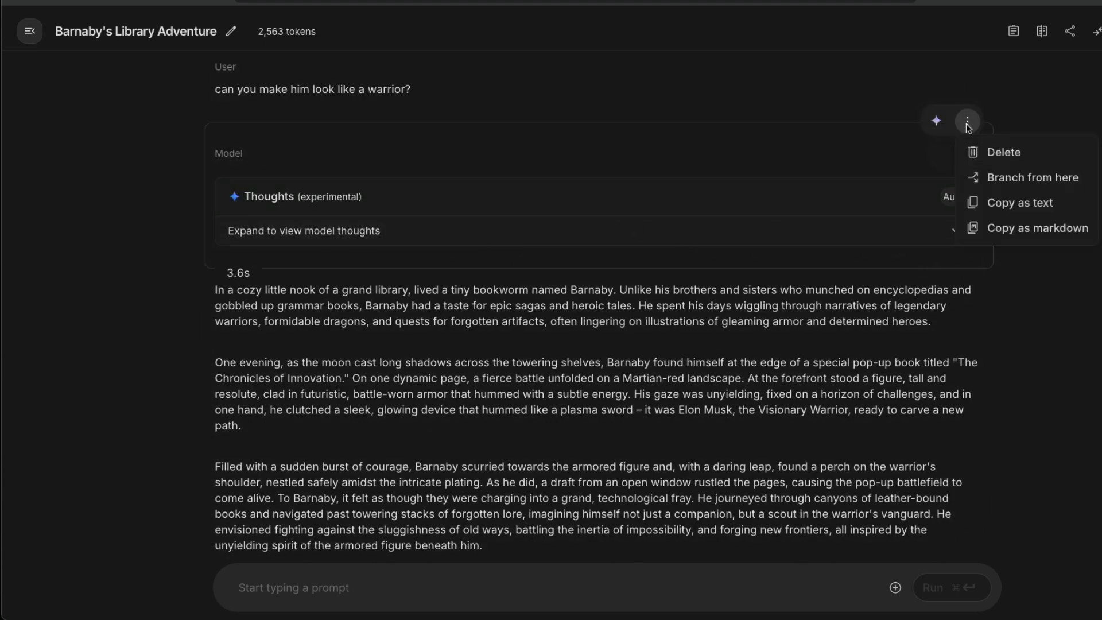
pyautogui.click(1017, 180)
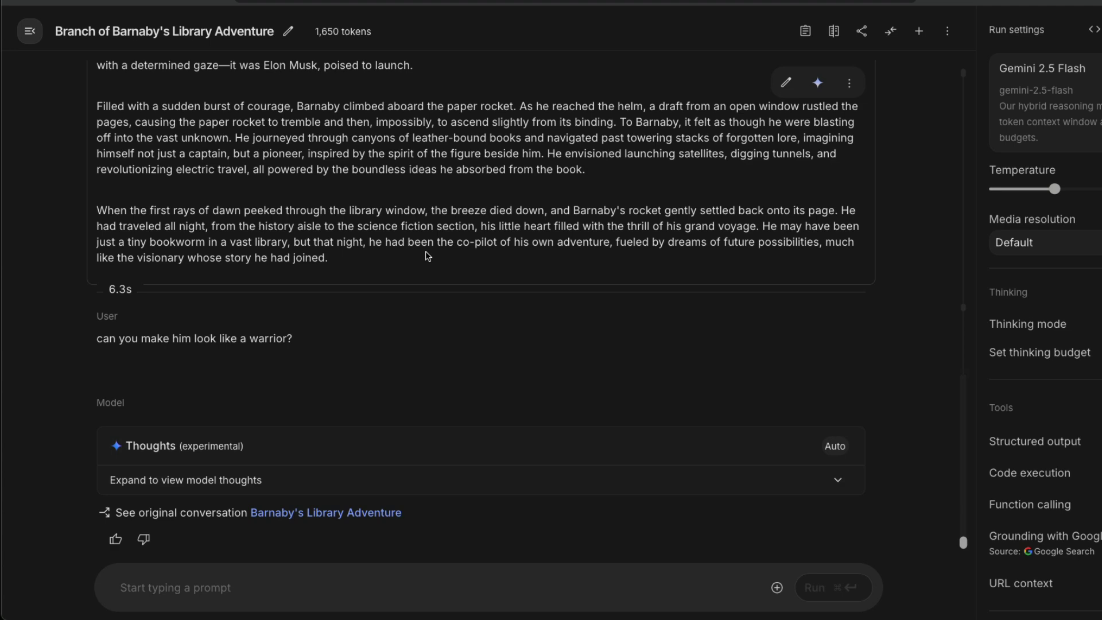
pyautogui.scroll(3, 345, 447)
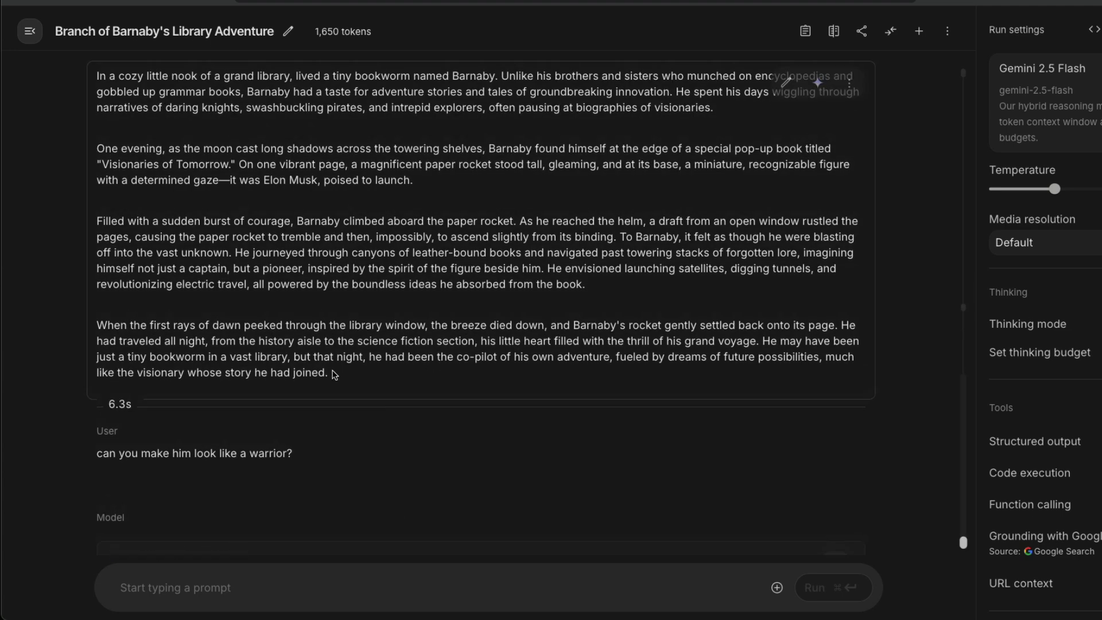
pyautogui.scroll(-3, 333, 370)
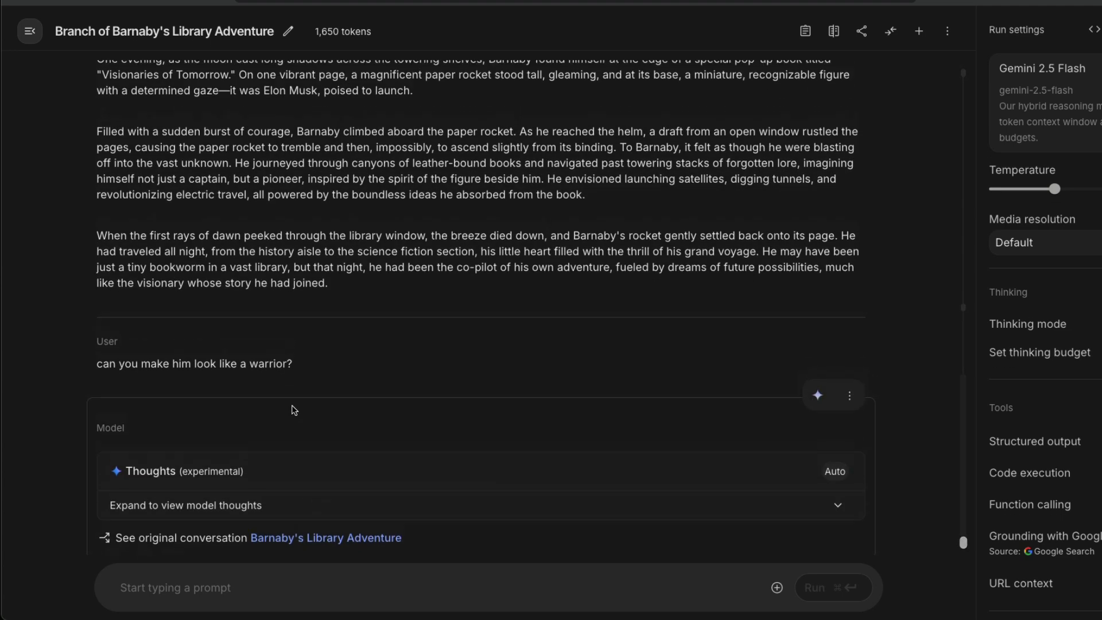
pyautogui.moveTo(295, 415)
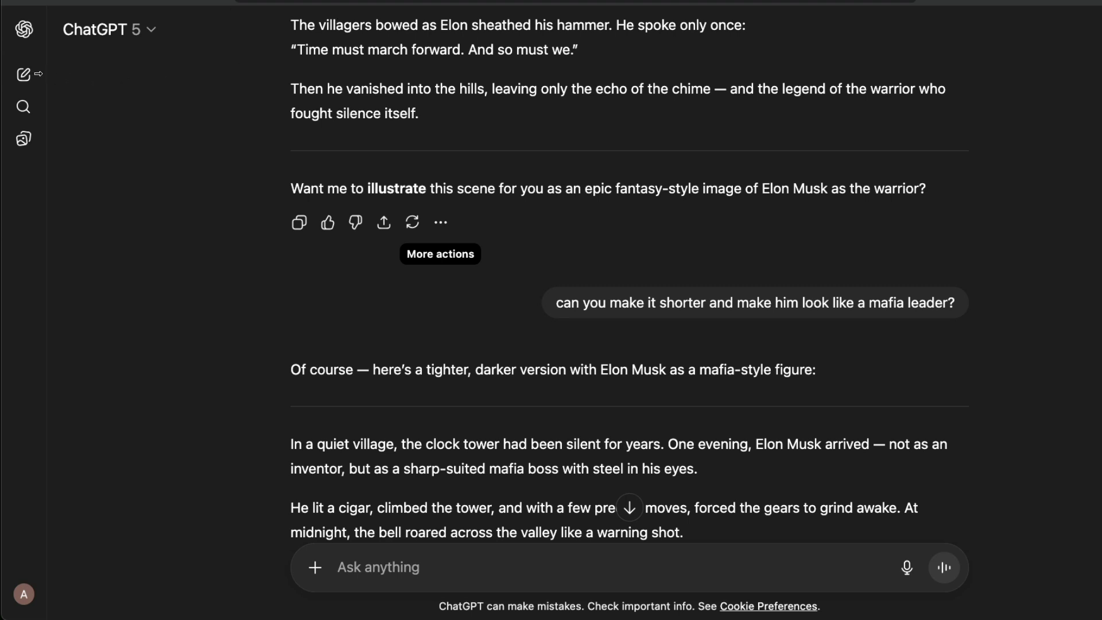
# Start a new ChatGPT chat and a new AI Studio chat prompt using Gemini 2.5 Flash
pyautogui.click(24, 75)
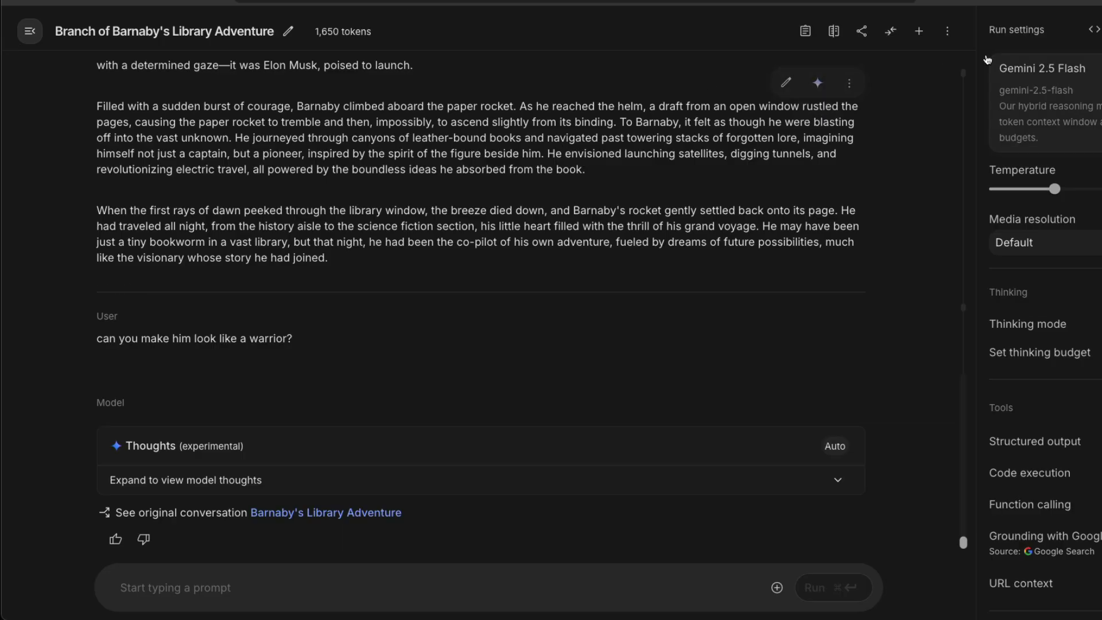
pyautogui.click(916, 33)
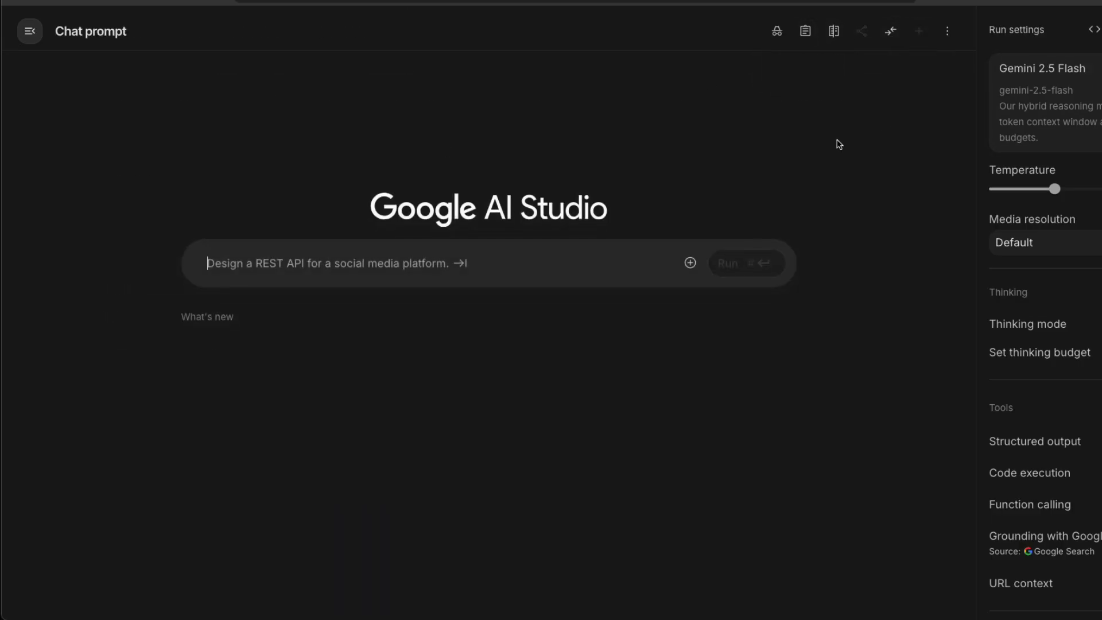
pyautogui.click(1059, 109)
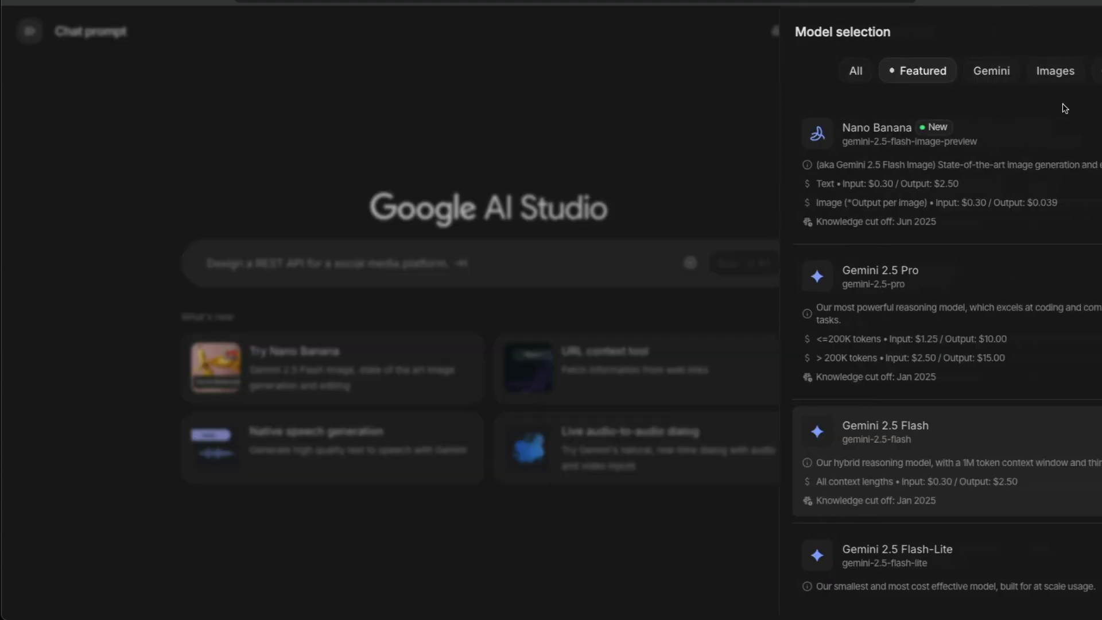
pyautogui.click(949, 477)
pyautogui.click(128, 3)
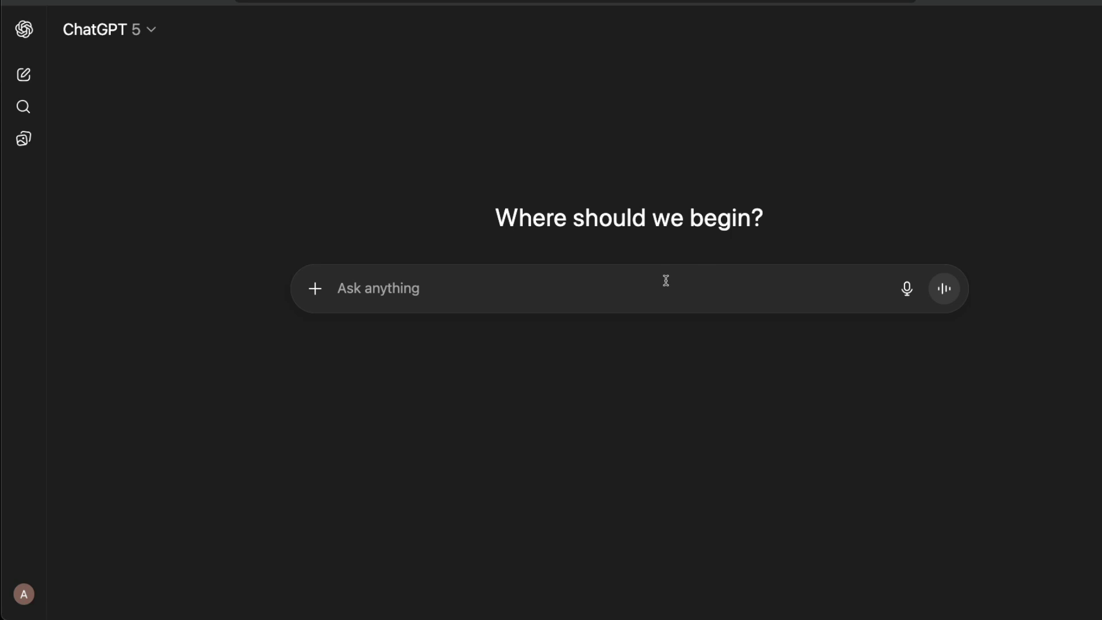
# Paste the Trump–Musk prompt, add 'you have to role play a simple convo between them about electric cars', and send
pyautogui.write("this is a simple role play between us president mr trump and mr musk who's the ceo of tesla and a friend of mr trump.")
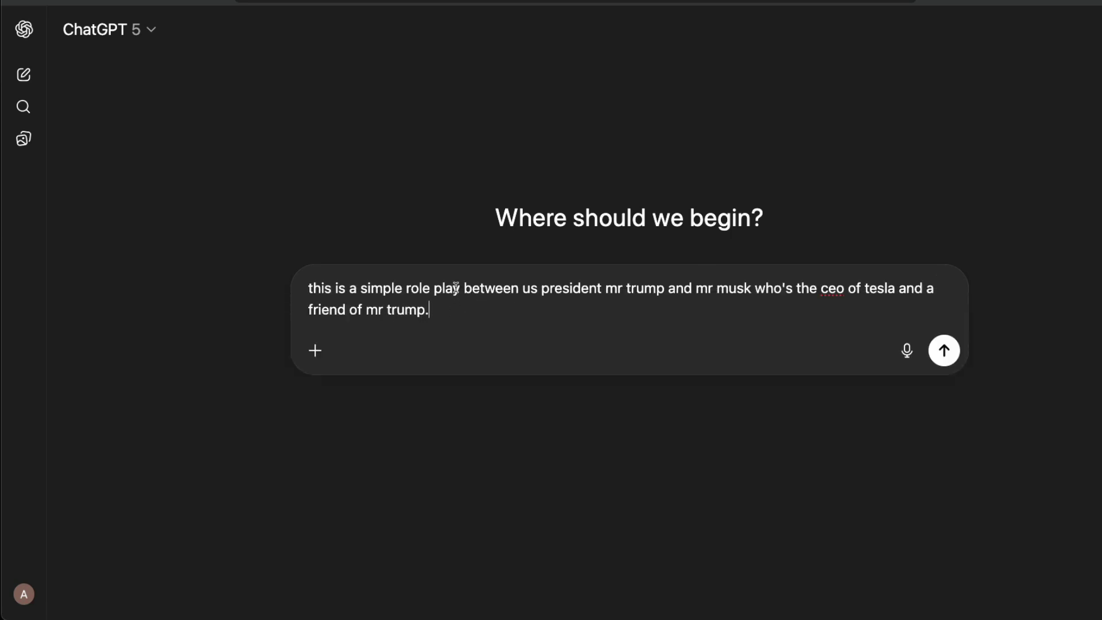
pyautogui.click(661, 288)
pyautogui.moveTo(548, 289); pyautogui.dragTo(824, 290)
pyautogui.click(728, 289)
pyautogui.click(826, 290)
pyautogui.write('ta')
pyautogui.press('BackSpace')
pyautogui.press('BackSpace')
pyautogui.write('you have to role play a simple co')
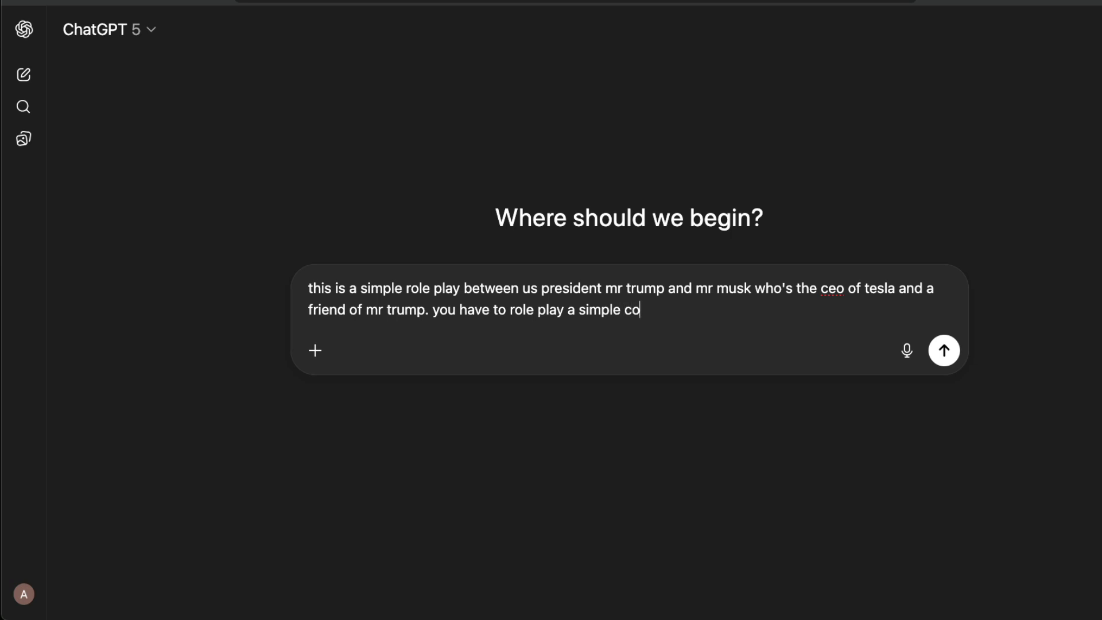
pyautogui.write('nvo between them')
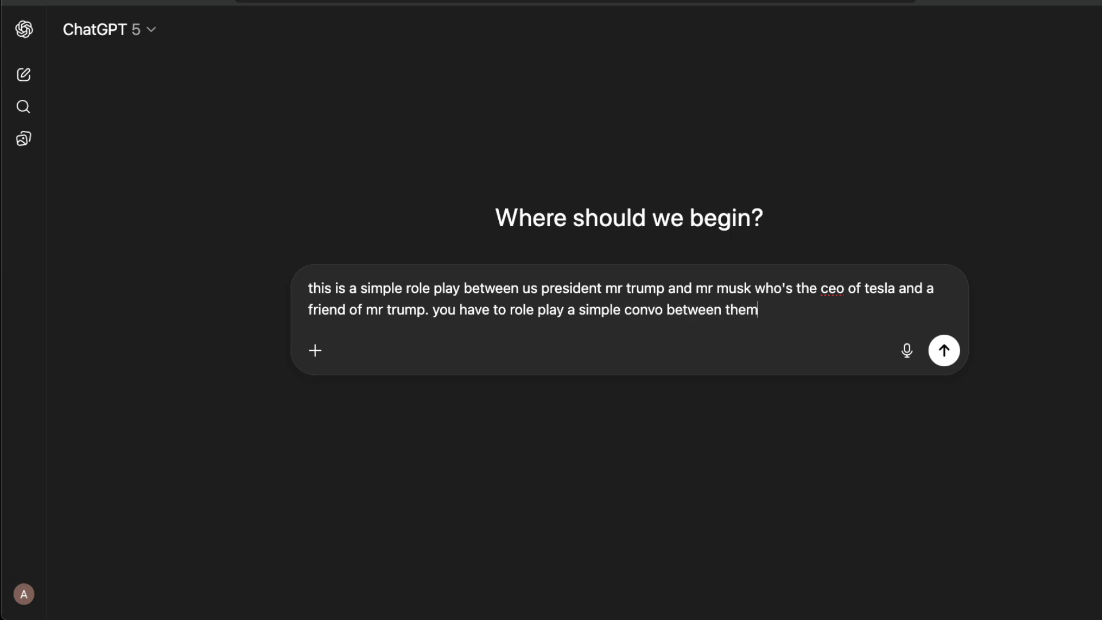
pyautogui.write(' about electric ')
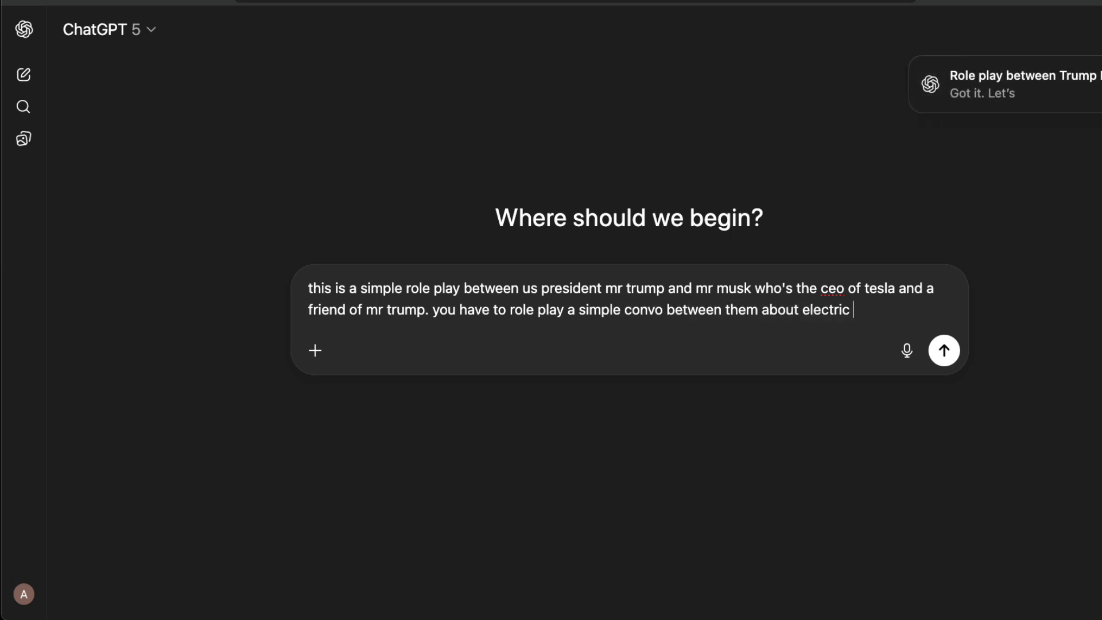
pyautogui.write('cars')
pyautogui.press('Return')
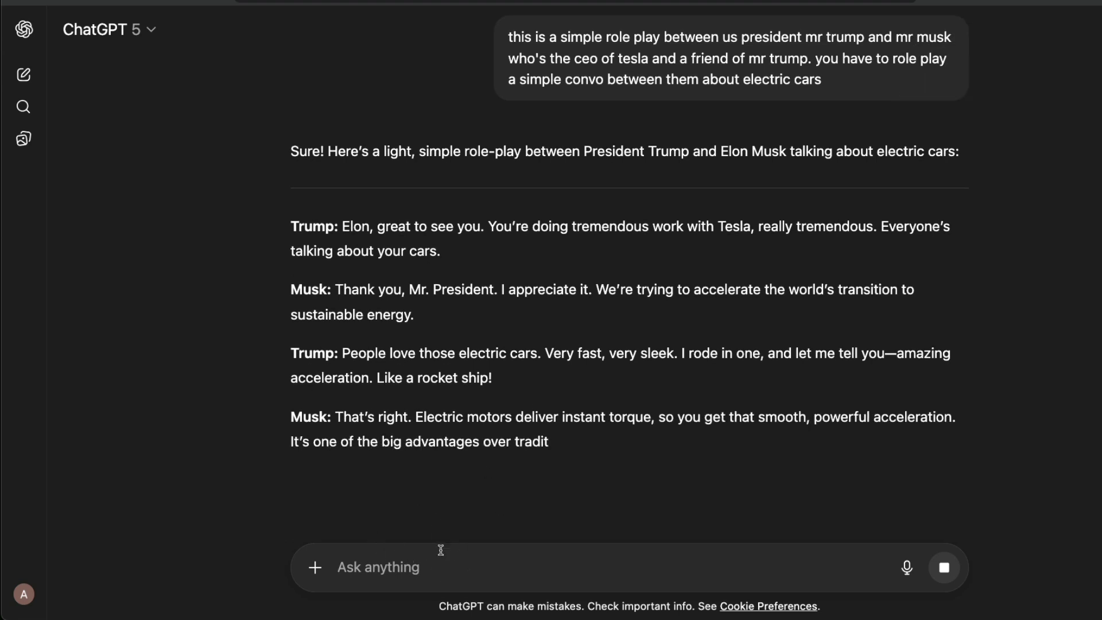
# Stop the reply and send 'can you replace musk here with sam altman'
pyautogui.write('can you repla')
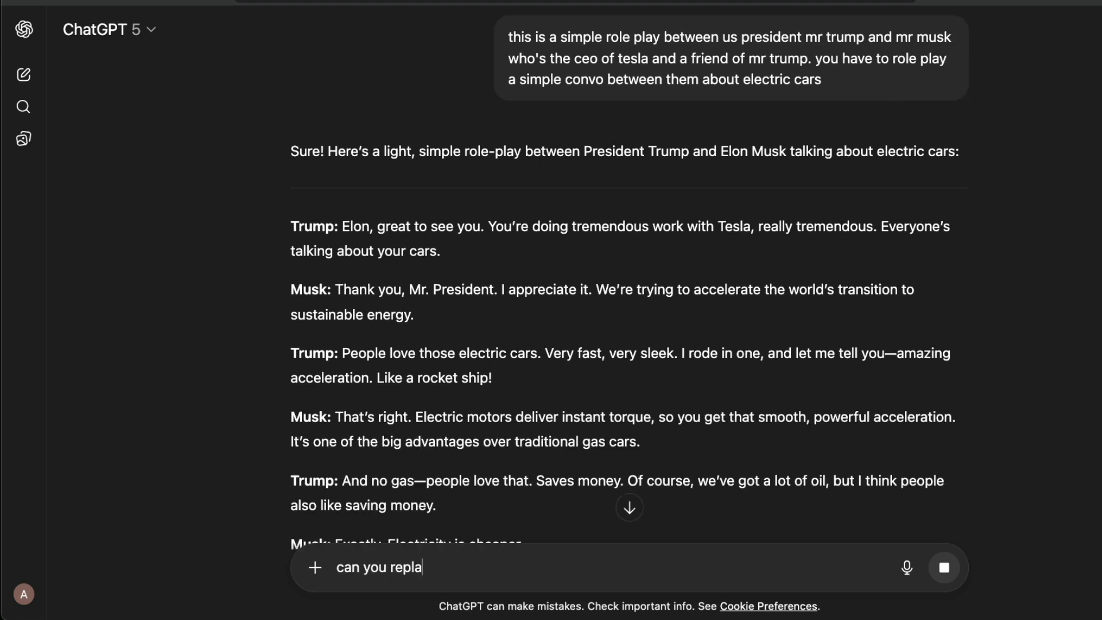
pyautogui.write('ce musk here with ')
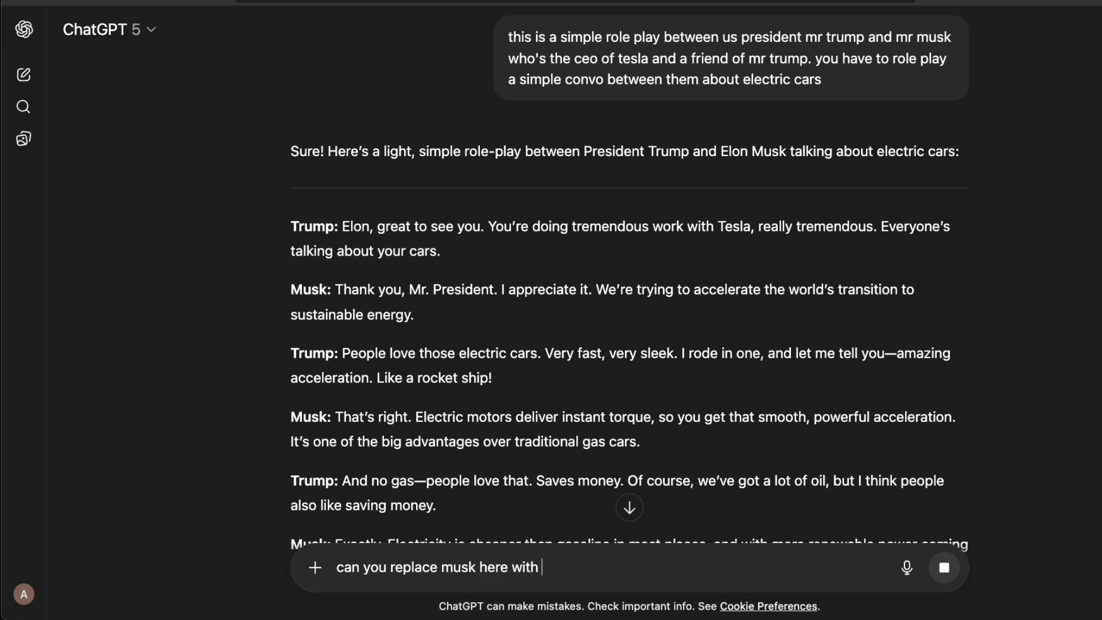
pyautogui.write('sam altman')
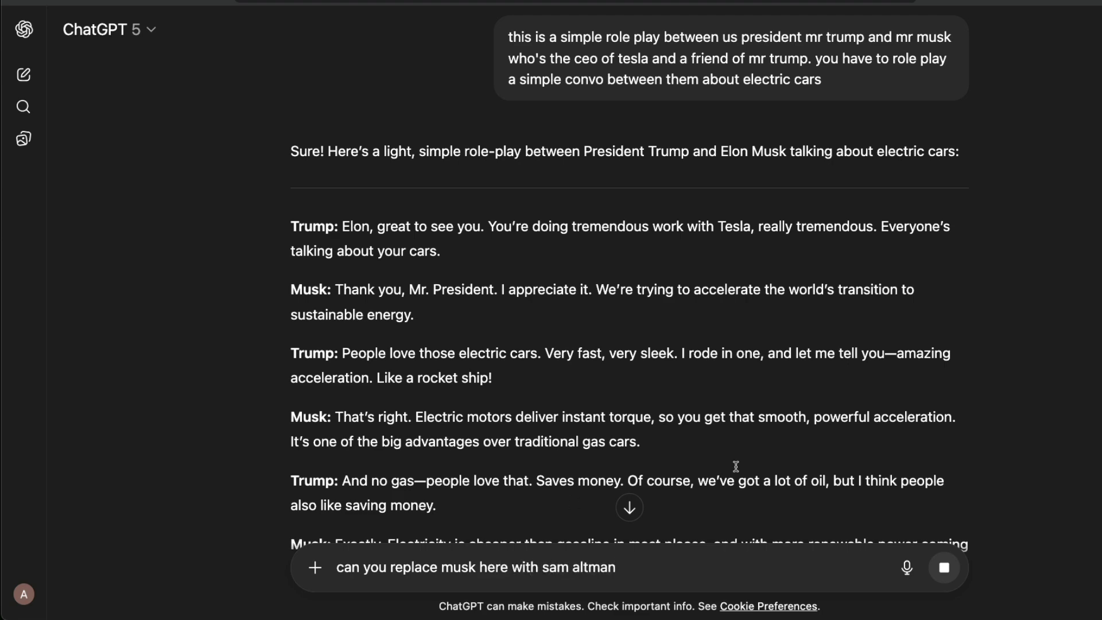
pyautogui.scroll(-4, 809, 469)
pyautogui.click(942, 569)
pyautogui.click(943, 568)
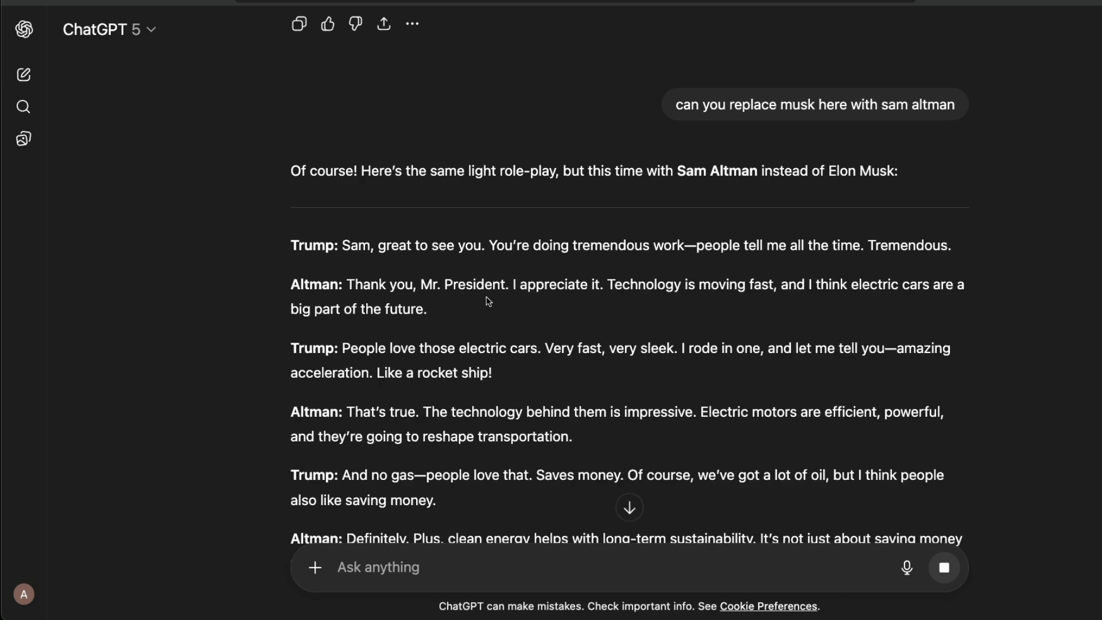
pyautogui.scroll(-10, 487, 301)
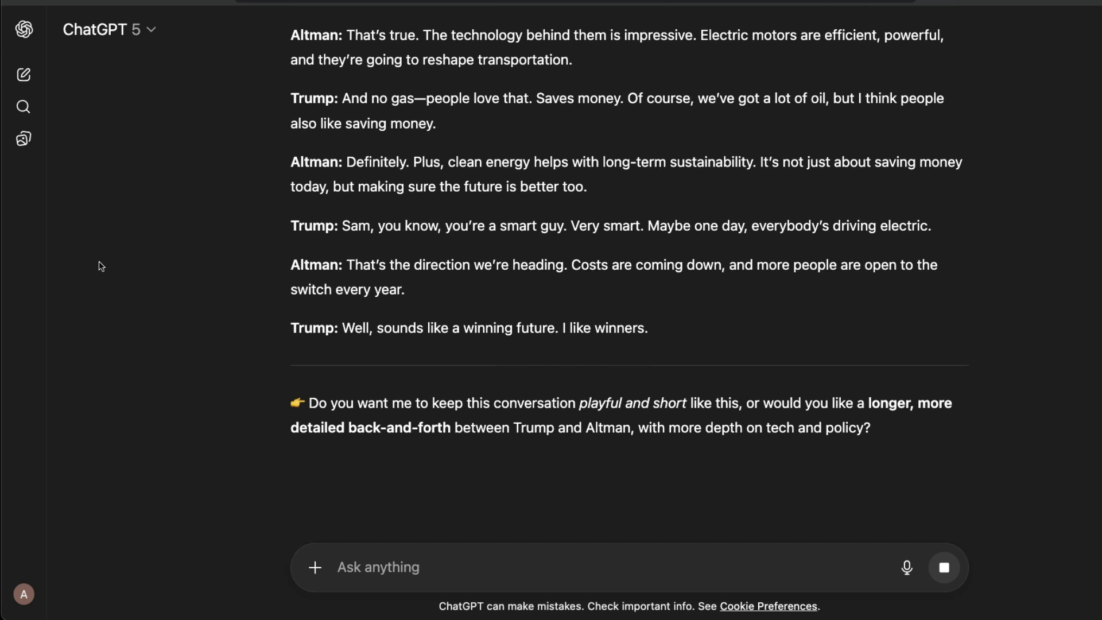
# Ask ChatGPT to switch the role-play topic from cars to AI power and power generation
pyautogui.write('ins')
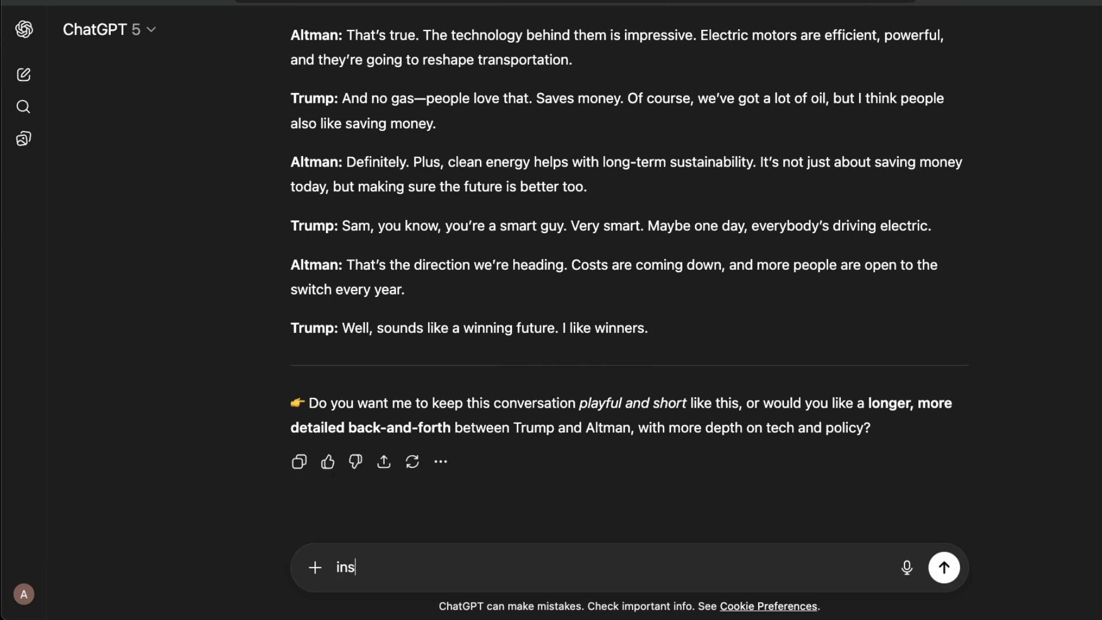
pyautogui.write('tead of carars, can we have thsi about ai power an')
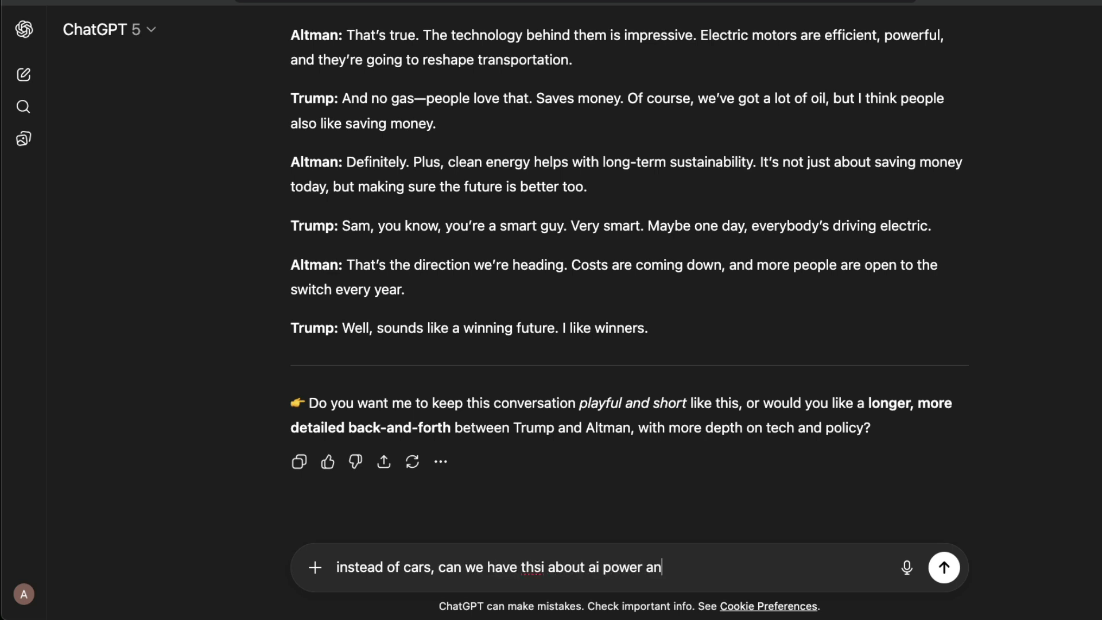
pyautogui.write('d power gen')
pyautogui.press('Return')
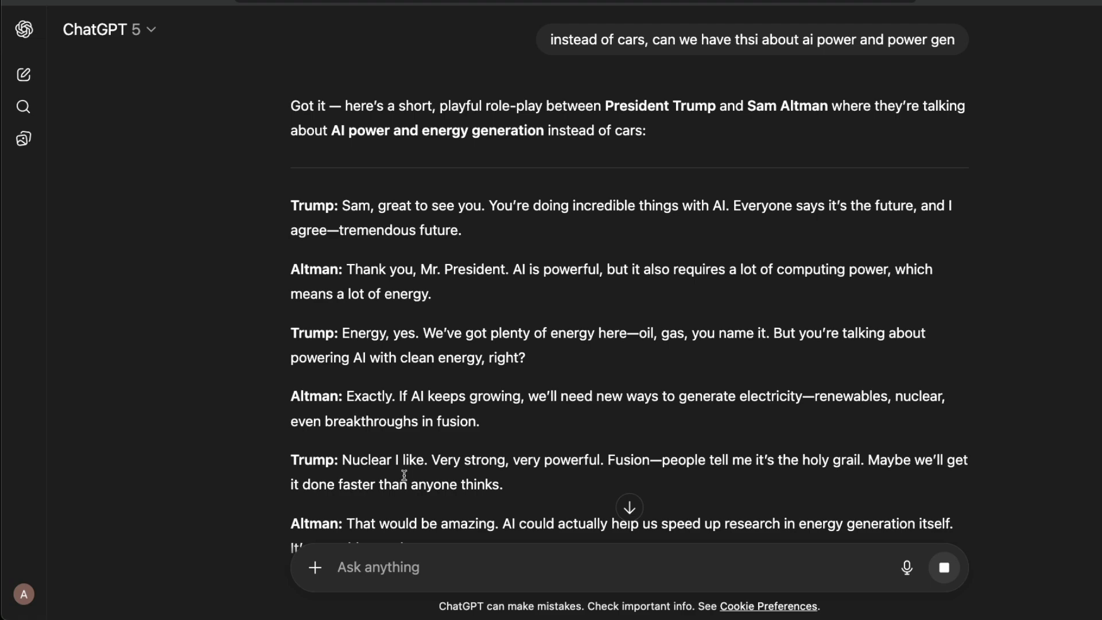
# Branch a new chat from the first electric-car role-play reply via its More actions menu
pyautogui.scroll(15, 659, 330)
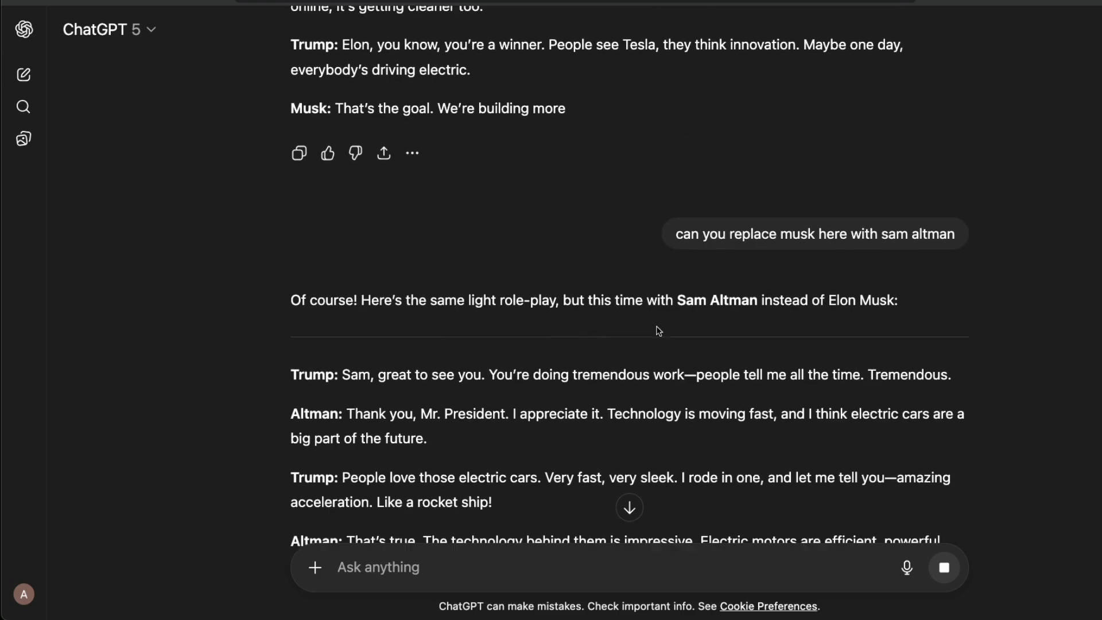
pyautogui.scroll(8, 659, 330)
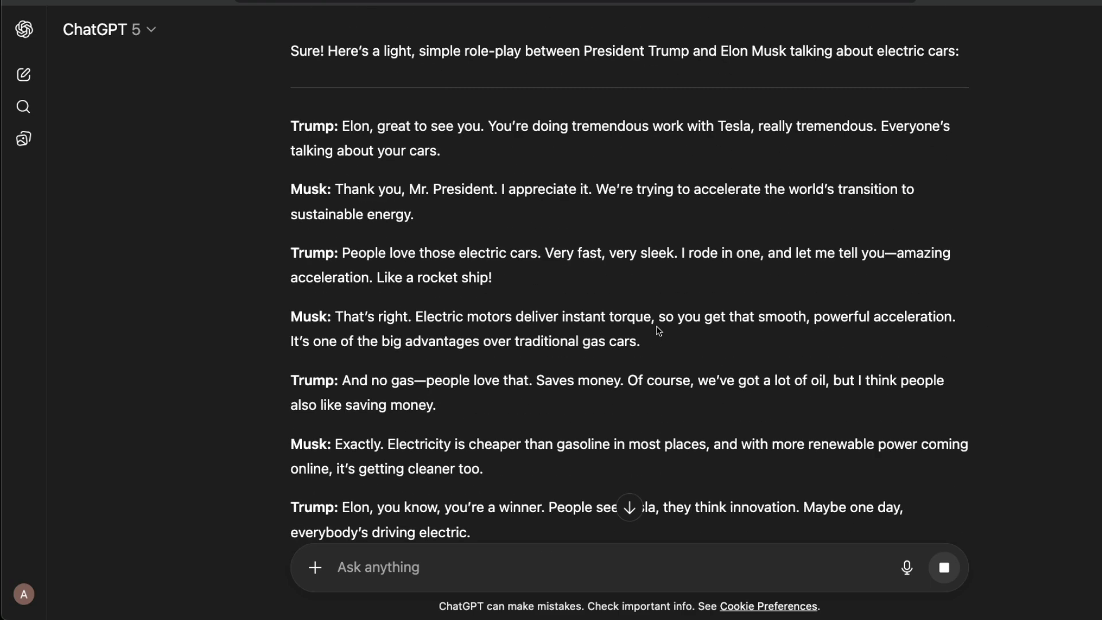
pyautogui.scroll(4, 659, 330)
pyautogui.scroll(-8, 959, 333)
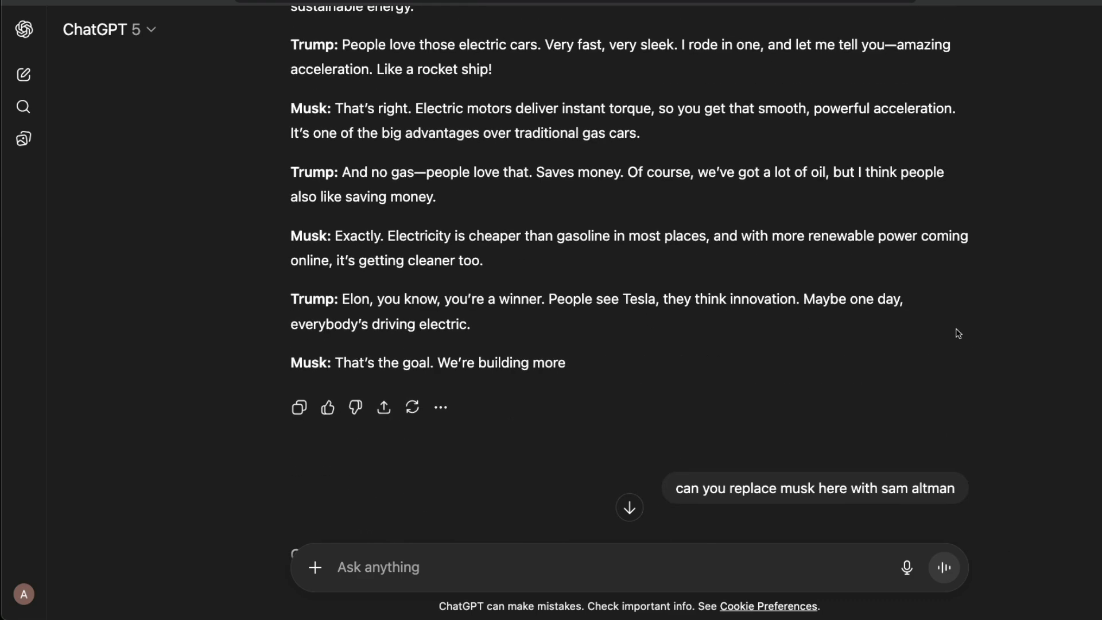
pyautogui.click(440, 407)
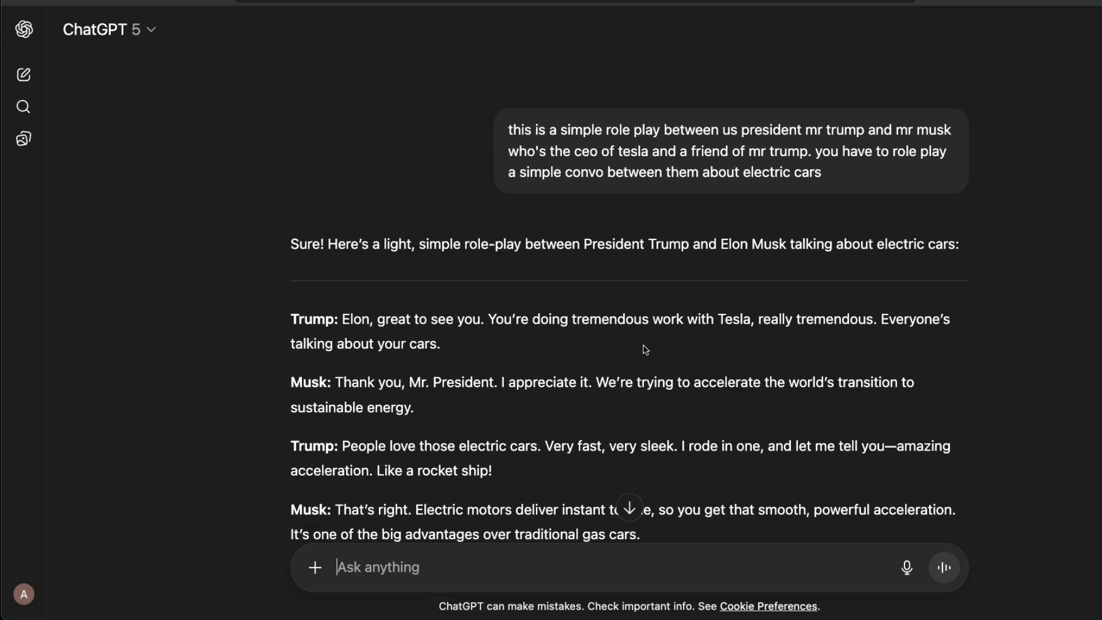
pyautogui.moveTo(835, 177); pyautogui.dragTo(455, 130)
pyautogui.scroll(-8, 557, 345)
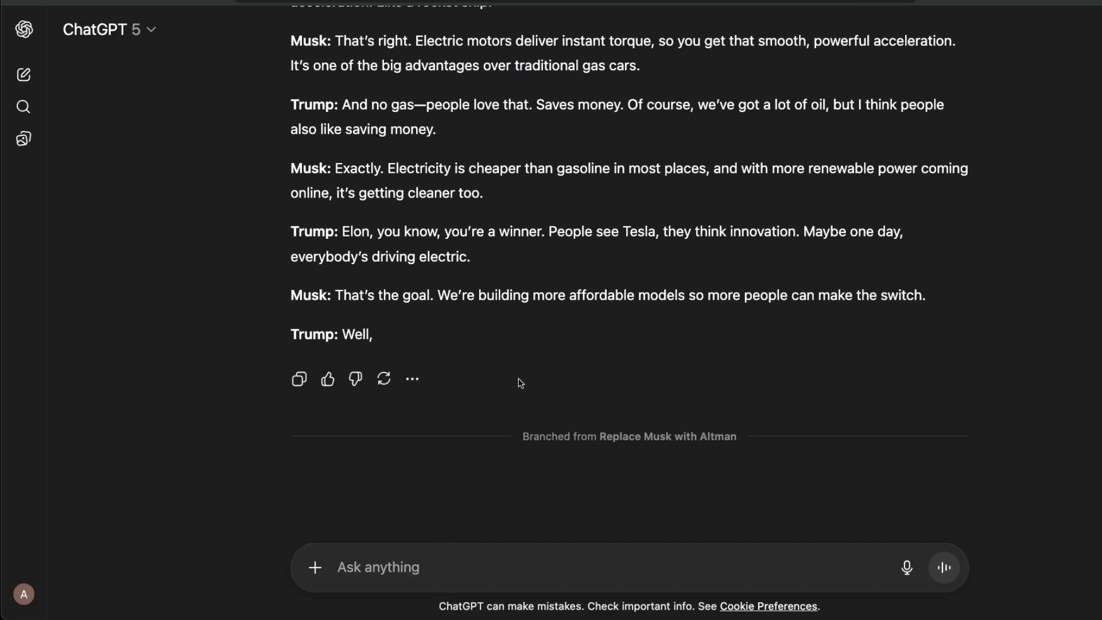
pyautogui.scroll(8, 520, 383)
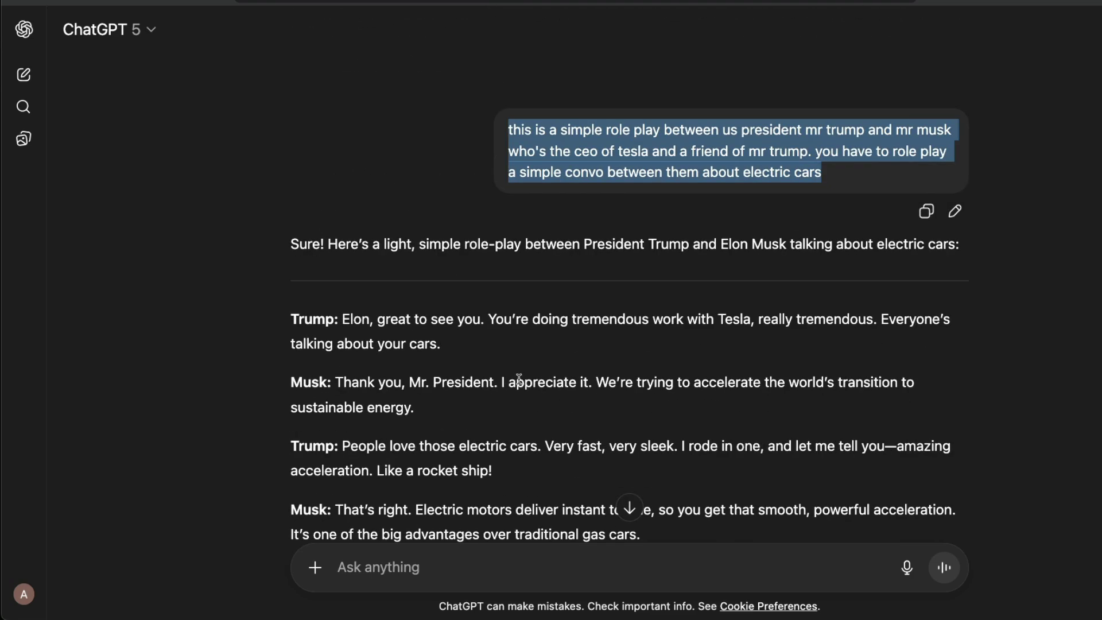
pyautogui.scroll(-4, 519, 376)
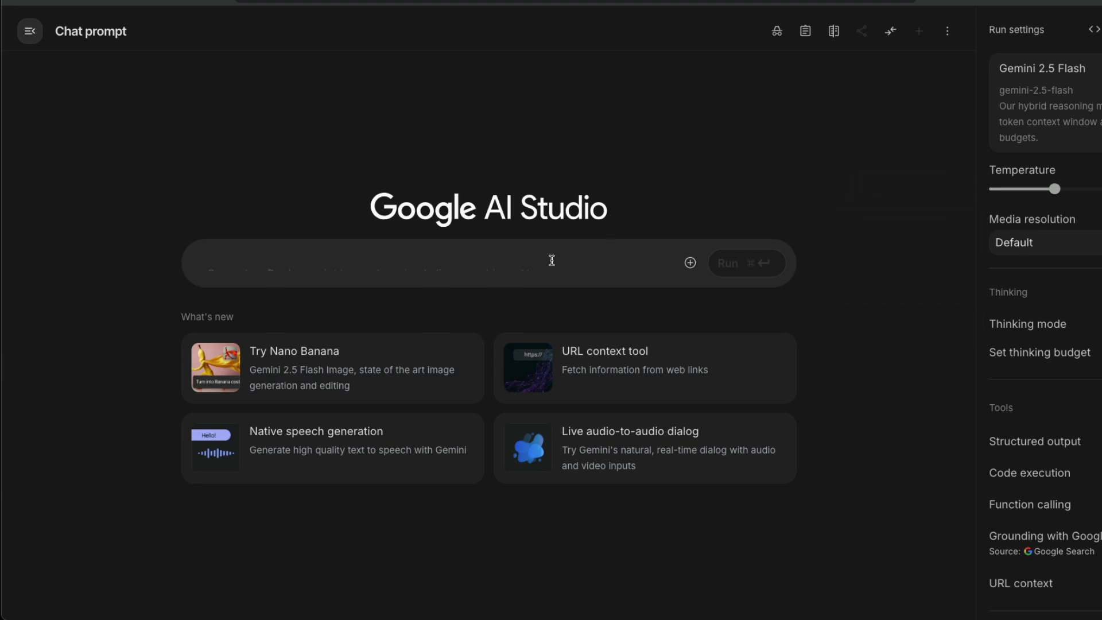
# Ask Gemini 'can yo tell me a joke' and run the prompt
pyautogui.write('can yo tell me a joke')
pyautogui.press('Return')
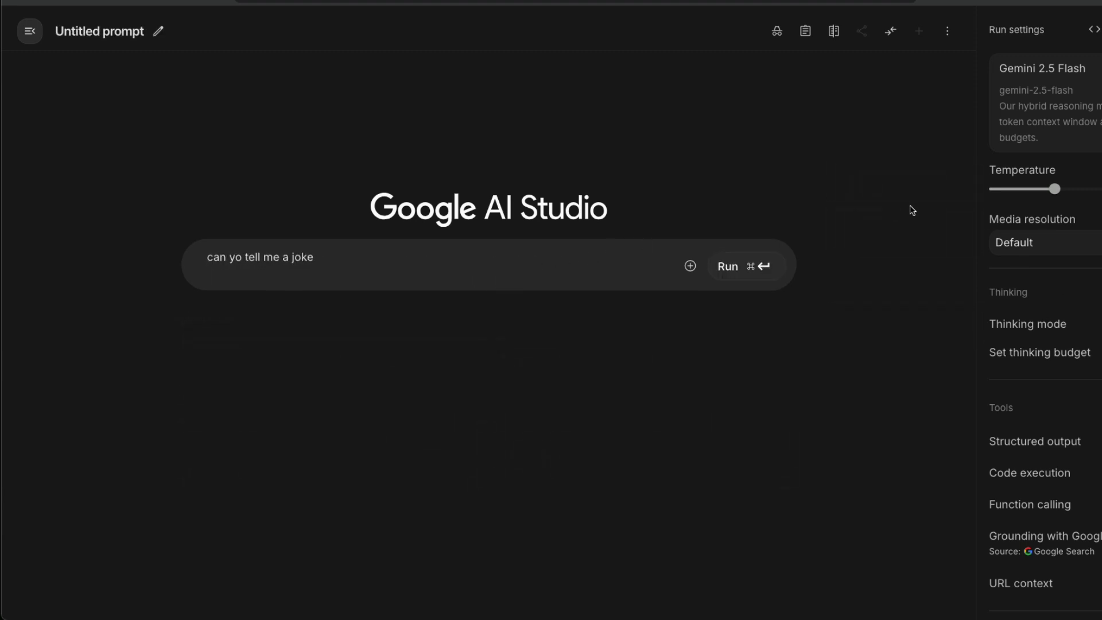
pyautogui.click(765, 264)
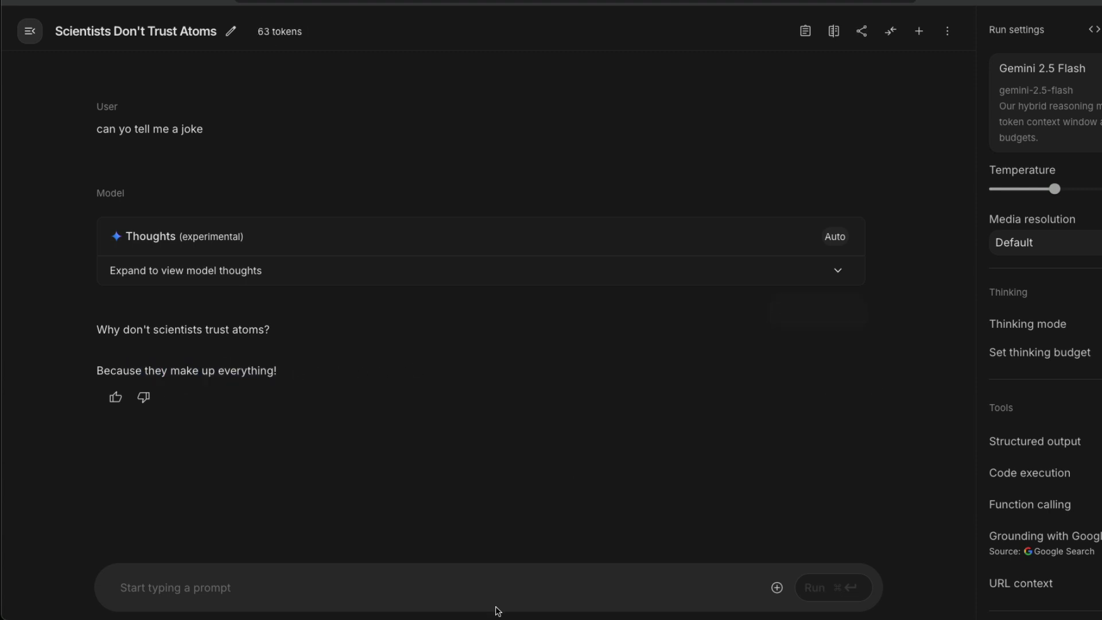
# Send the follow-up 'can you make a joke about tesla not the coil the car'
pyautogui.click(501, 587)
pyautogui.write('can you make ')
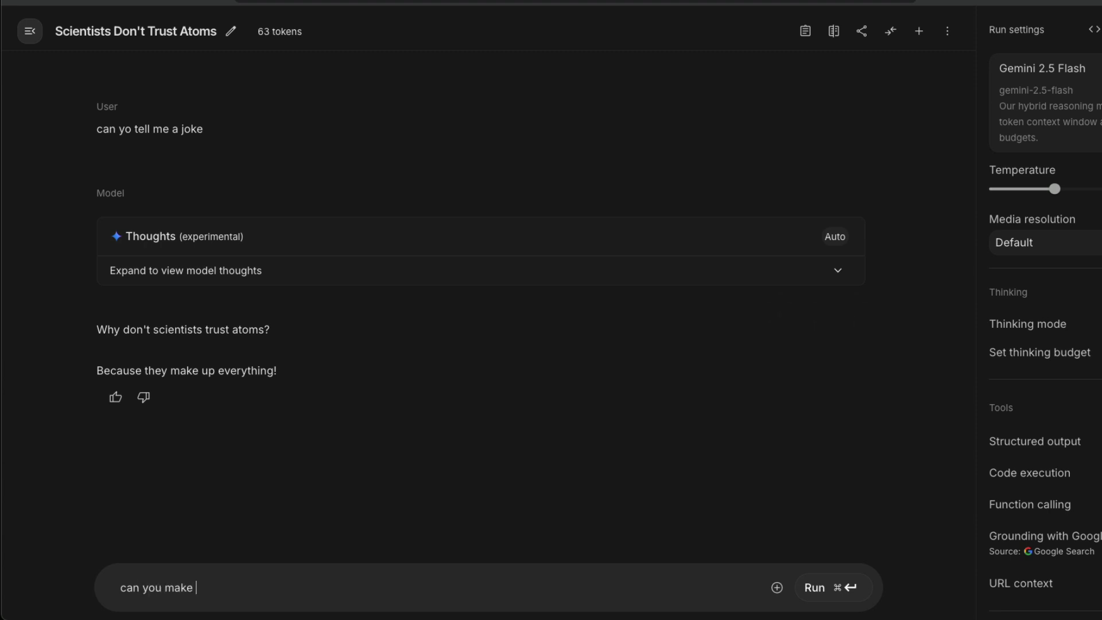
pyautogui.write('a joke about tesla not the coil the car')
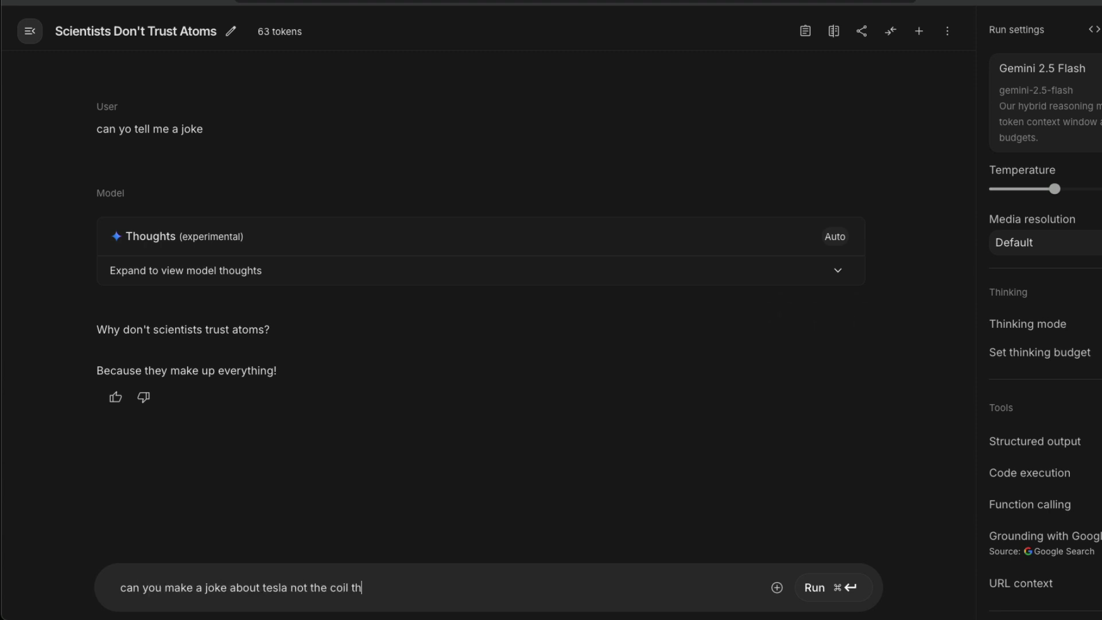
pyautogui.press('Return')
pyautogui.press('super+Return')
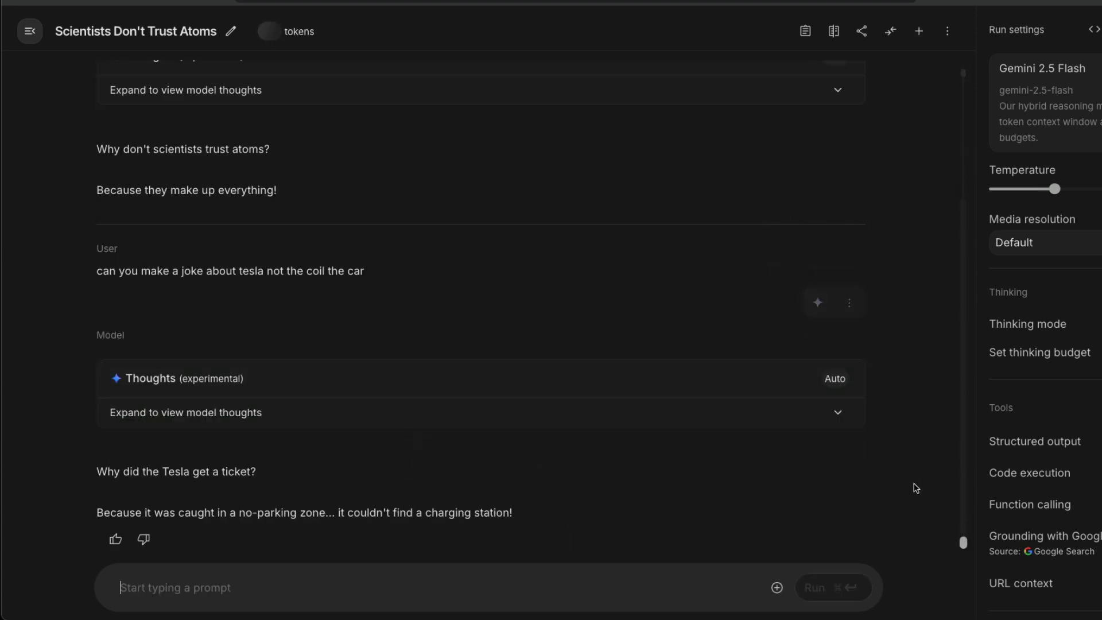
# Branch the chat from the first joke exchange into 'Branch of Scientists Don't Trust Atoms'
pyautogui.scroll(3, 819, 264)
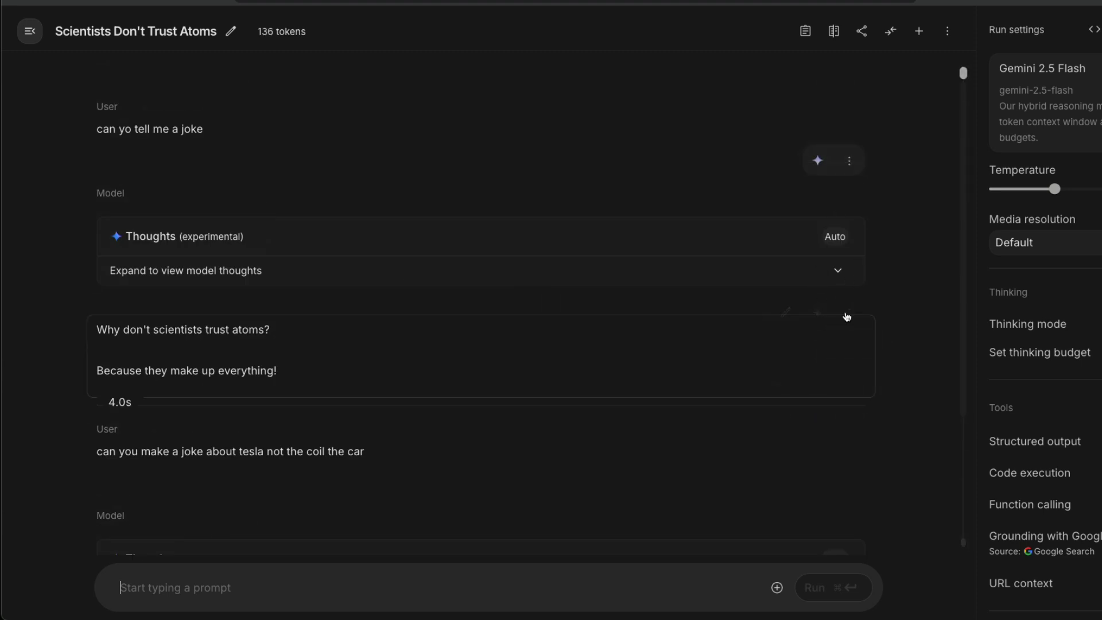
pyautogui.click(850, 162)
pyautogui.click(861, 216)
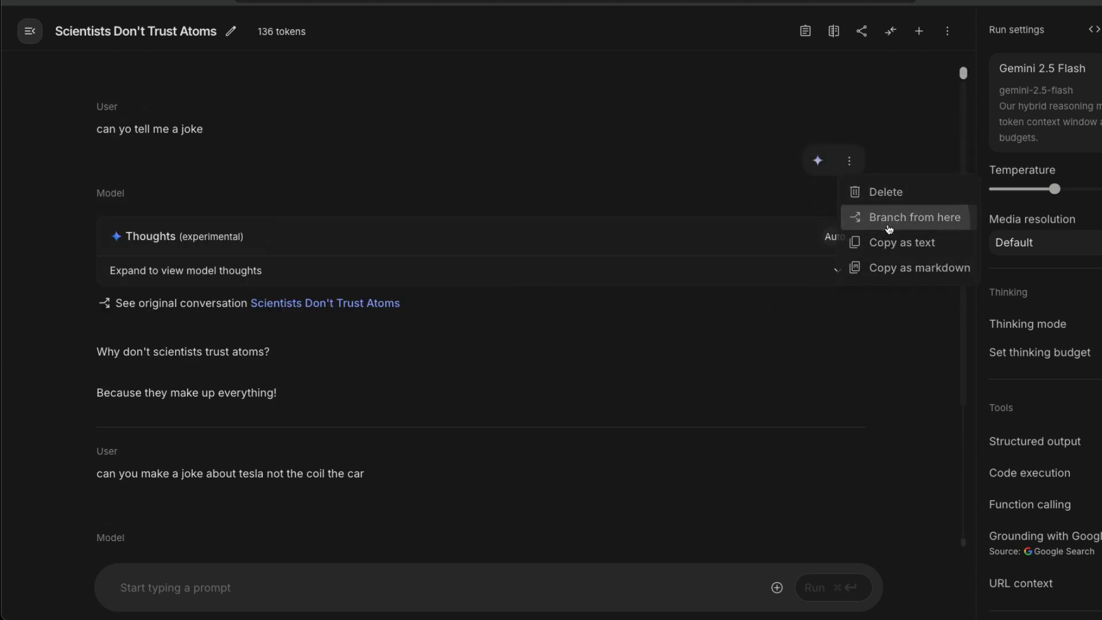
pyautogui.scroll(-3, 763, 367)
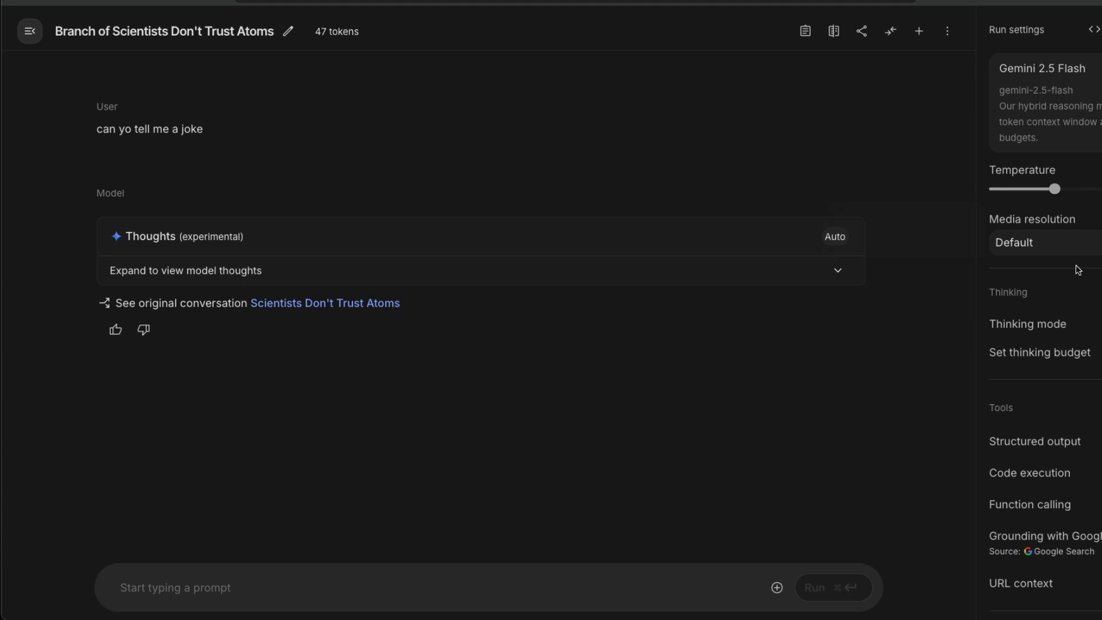
# Check the model list in Run settings and close it, keeping Gemini 2.5 Flash
pyautogui.scroll(-3, 1062, 273)
pyautogui.scroll(3, 1059, 274)
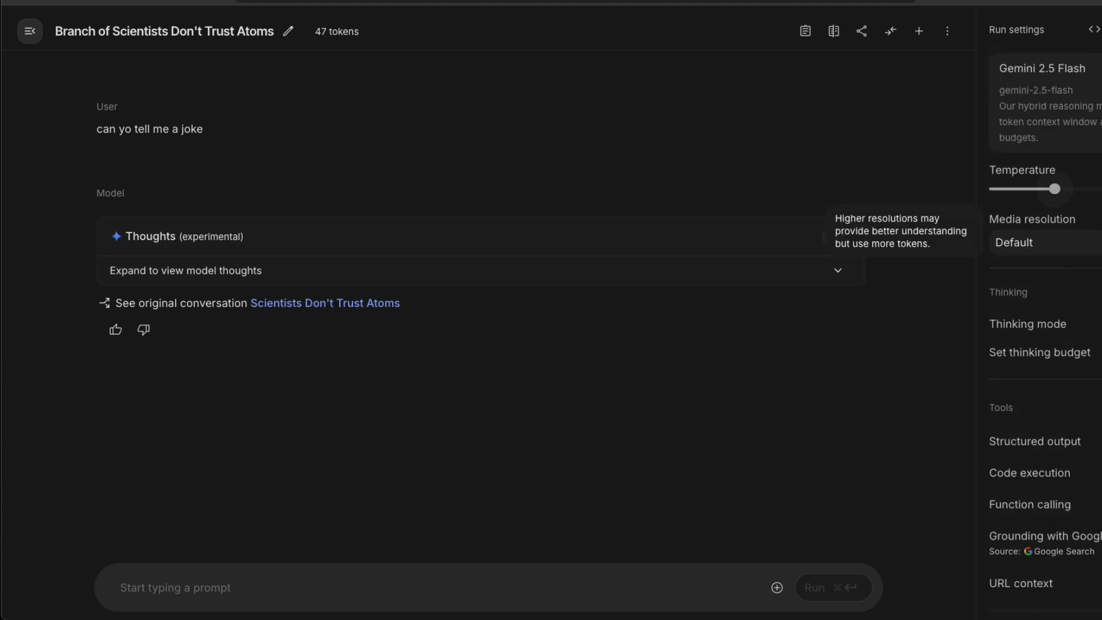
pyautogui.click(1070, 111)
pyautogui.click(647, 174)
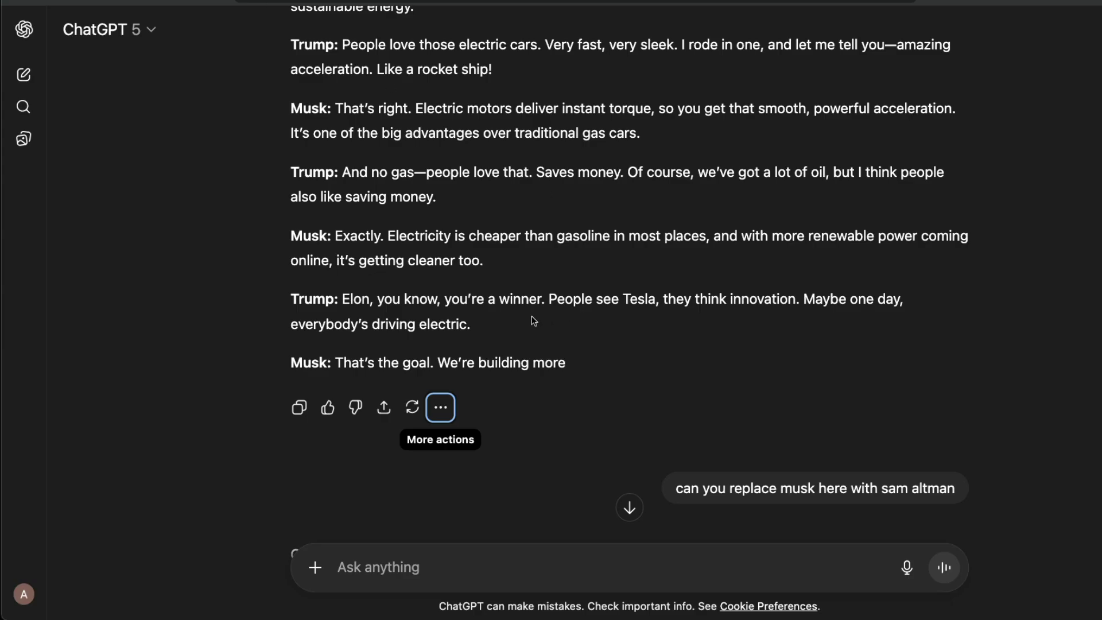
# Show the first electric-car reply's More actions menu with Branch in new chat and Read aloud
pyautogui.click(437, 408)
pyautogui.click(440, 407)
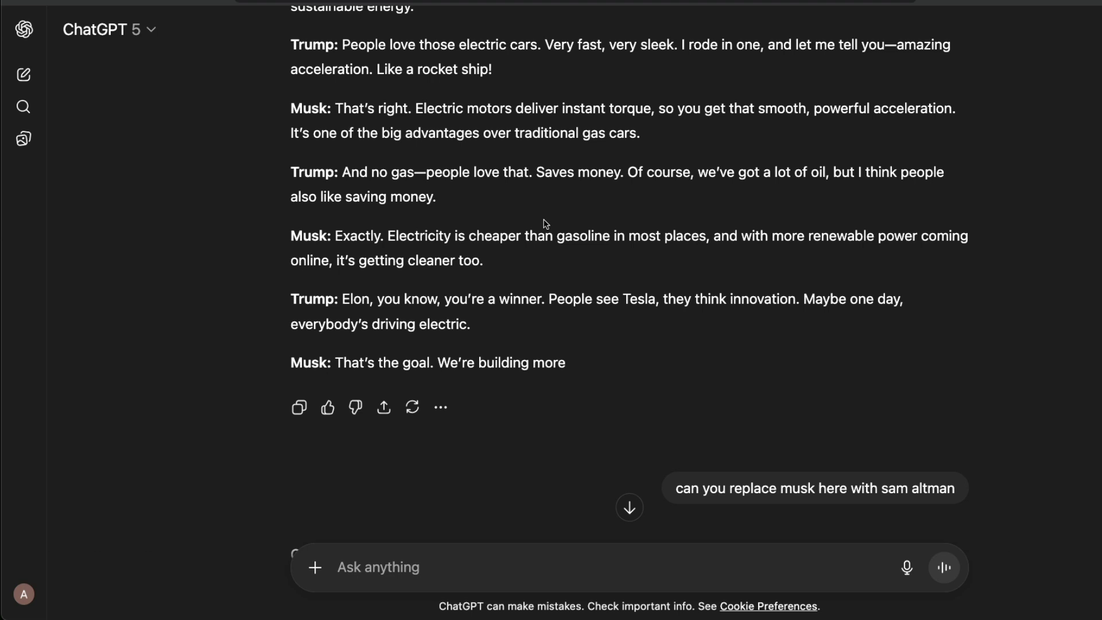
pyautogui.click(440, 409)
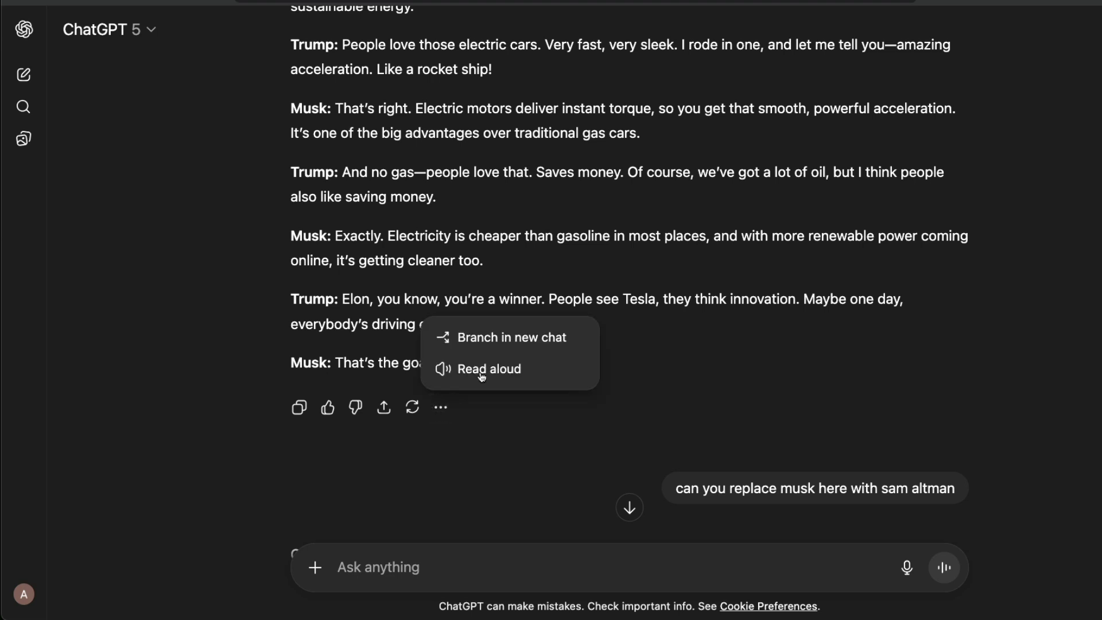
pyautogui.click(707, 350)
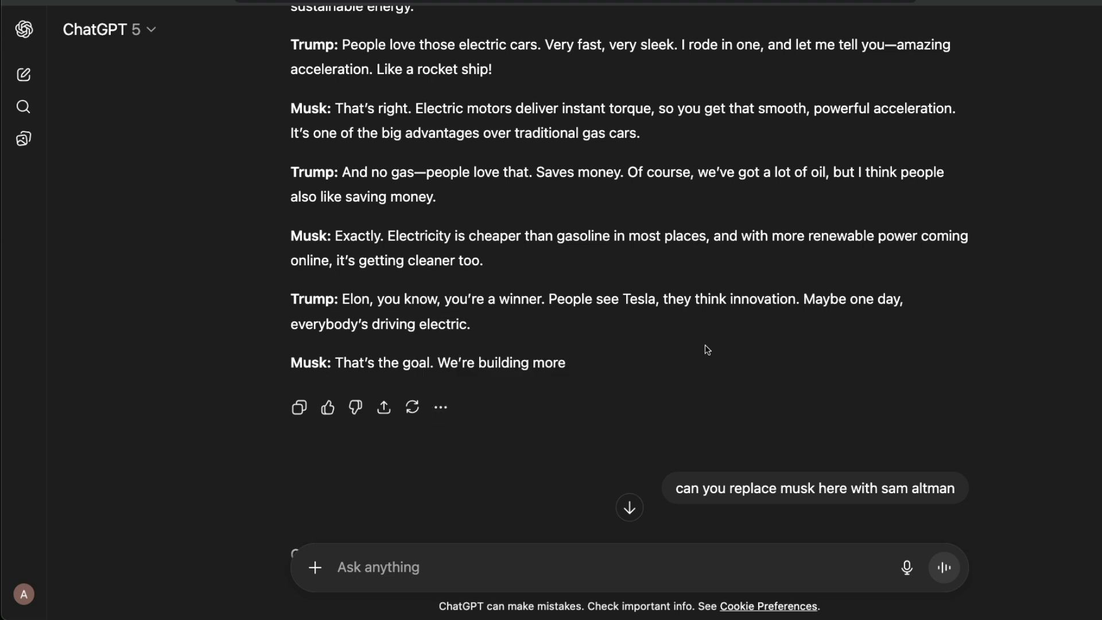
pyautogui.click(440, 407)
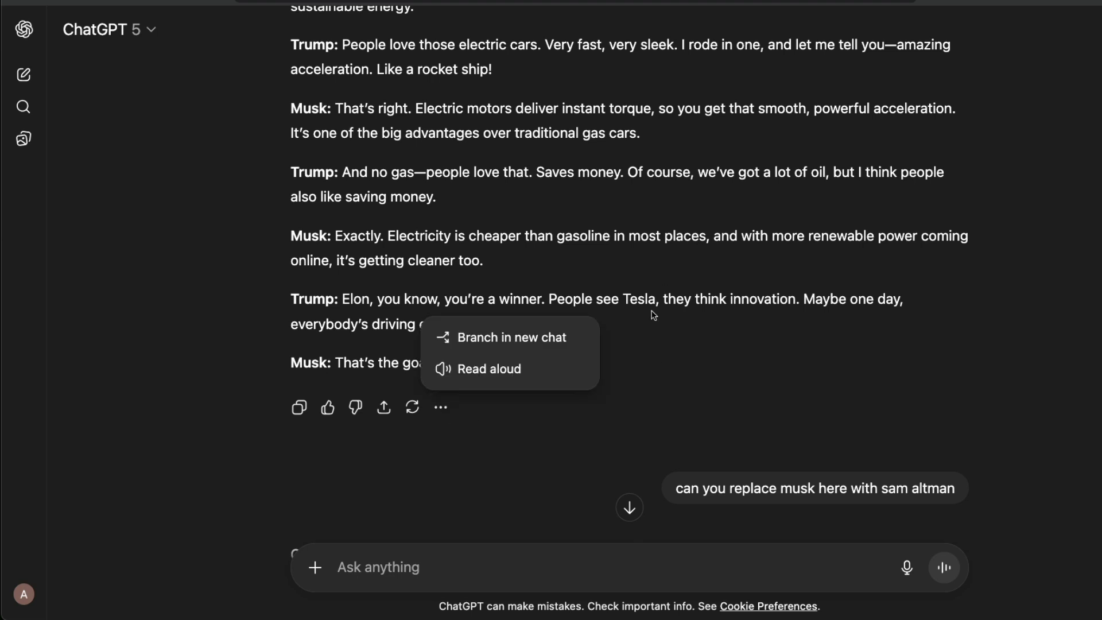